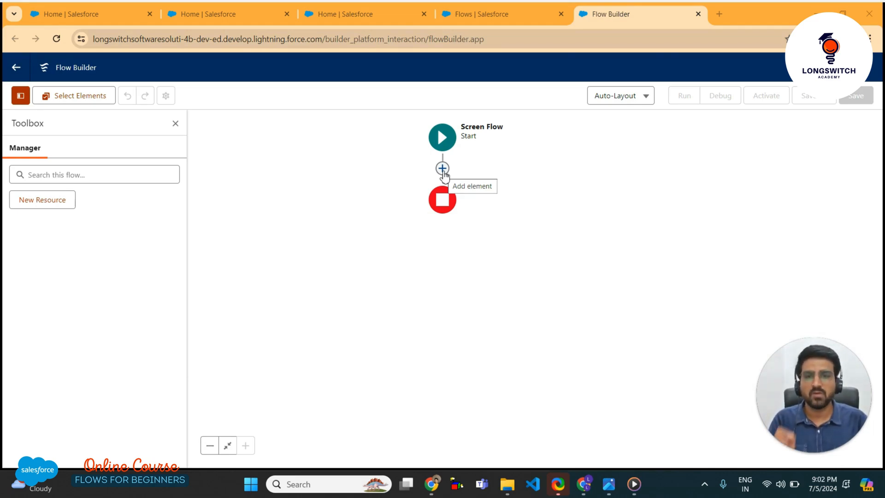
# Add a Screen element on the connector between Start and End
pyautogui.click(443, 171)
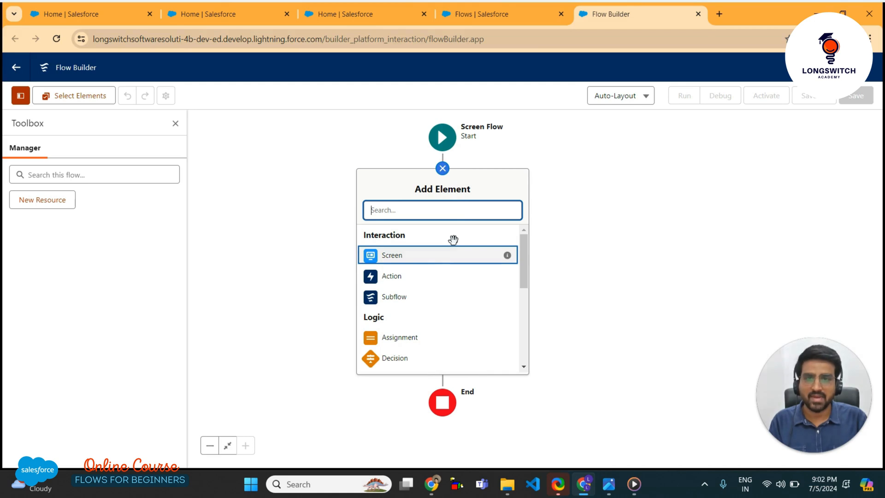
pyautogui.click(395, 258)
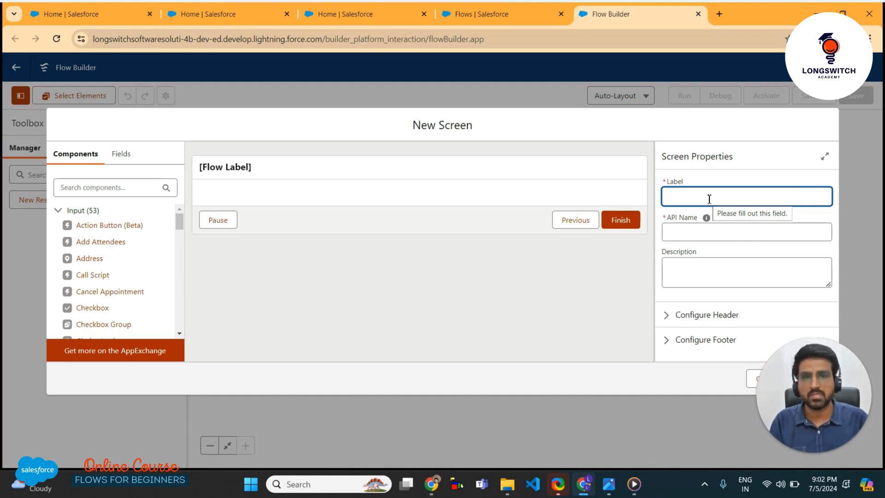
# Label the screen 'Contact Input Form' so its API name auto-fills as Contact_Input_Form
pyautogui.write('C')
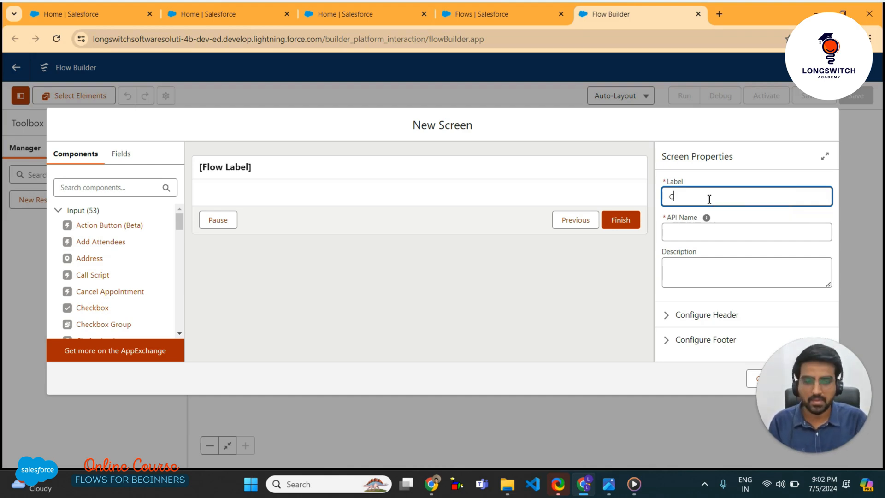
pyautogui.write('ontact')
pyautogui.write(' Inp')
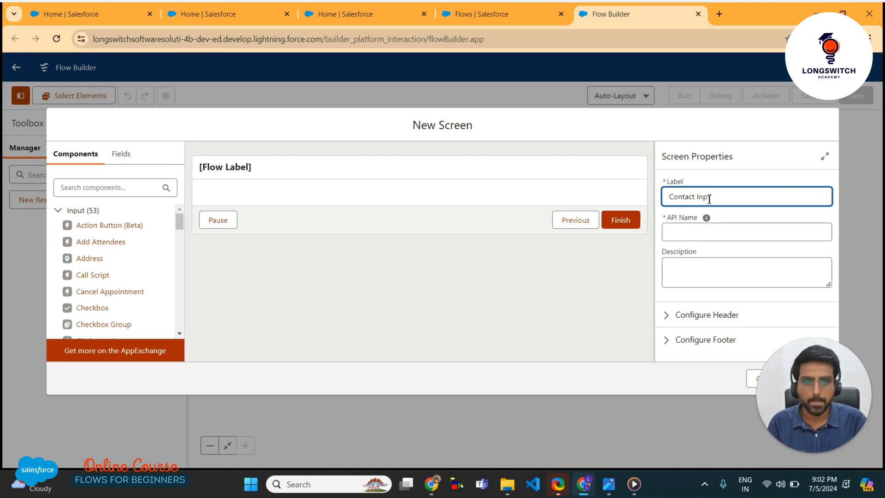
pyautogui.write('ut F')
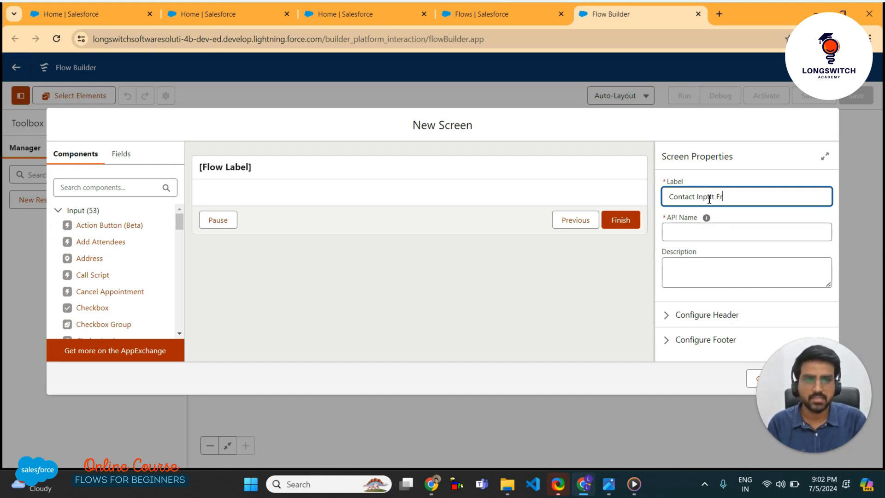
pyautogui.write('orm')
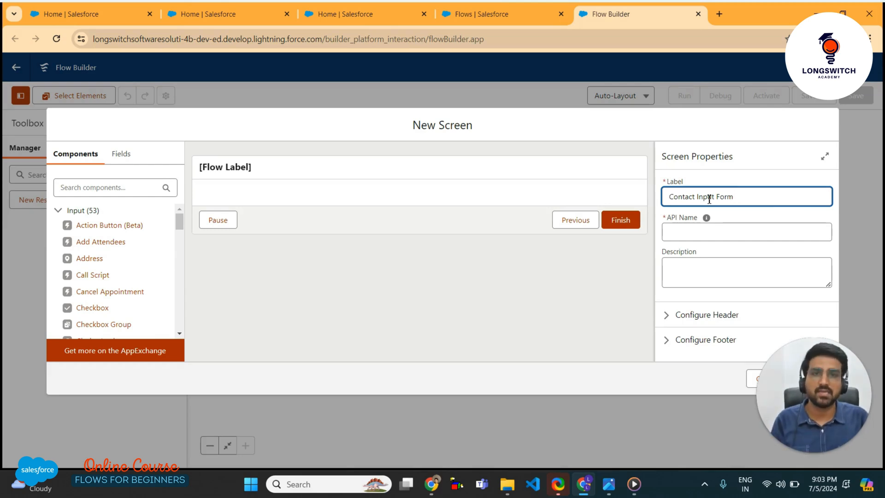
pyautogui.click(748, 212)
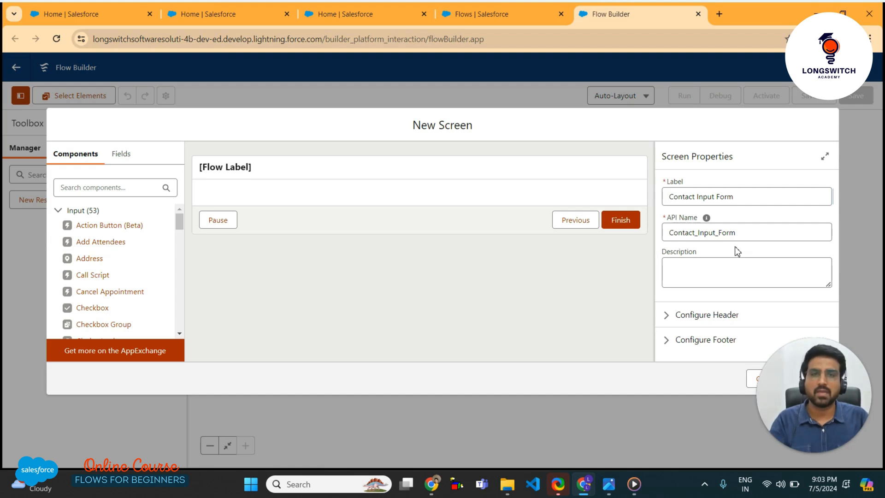
# Edit the API name from Contact_Input_Form to contactInputForm by lowercasing the C and removing the underscores
pyautogui.doubleClick(709, 232)
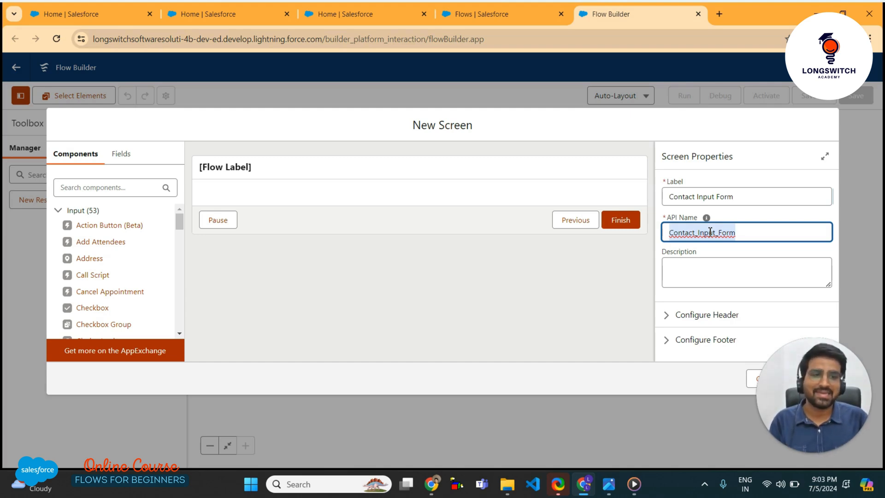
pyautogui.press('Left')
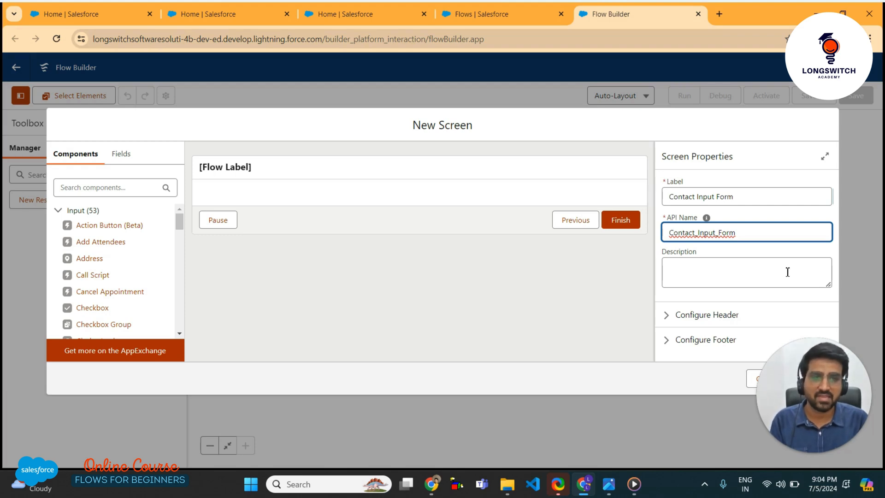
pyautogui.press('Delete')
pyautogui.write('c')
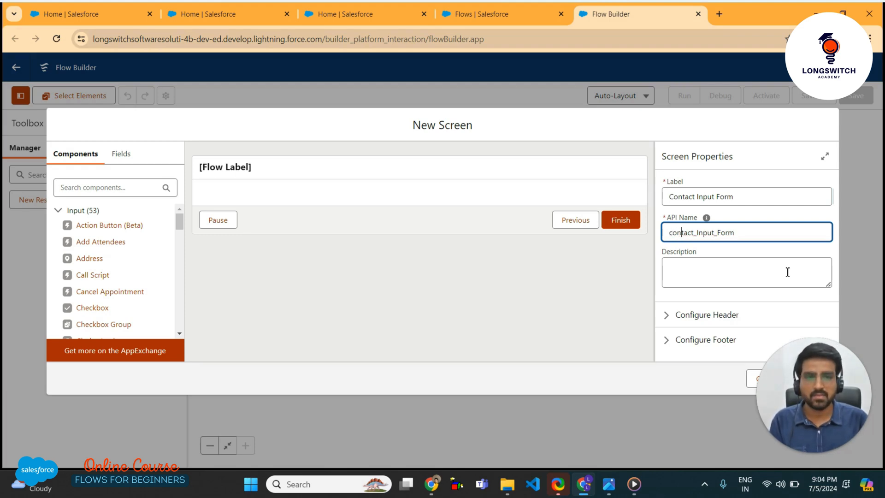
pyautogui.press('Right')
pyautogui.press('Right')
pyautogui.press('Right')
pyautogui.press('Right')
pyautogui.press('Delete')
pyautogui.press('Right')
pyautogui.press('Right')
pyautogui.press('Right')
pyautogui.press('Right')
pyautogui.press('Right')
pyautogui.press('Delete')
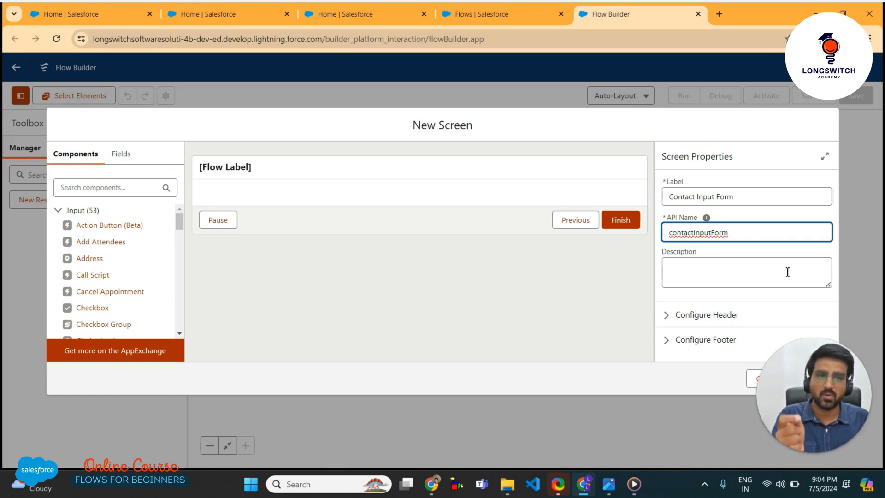
pyautogui.click(712, 235)
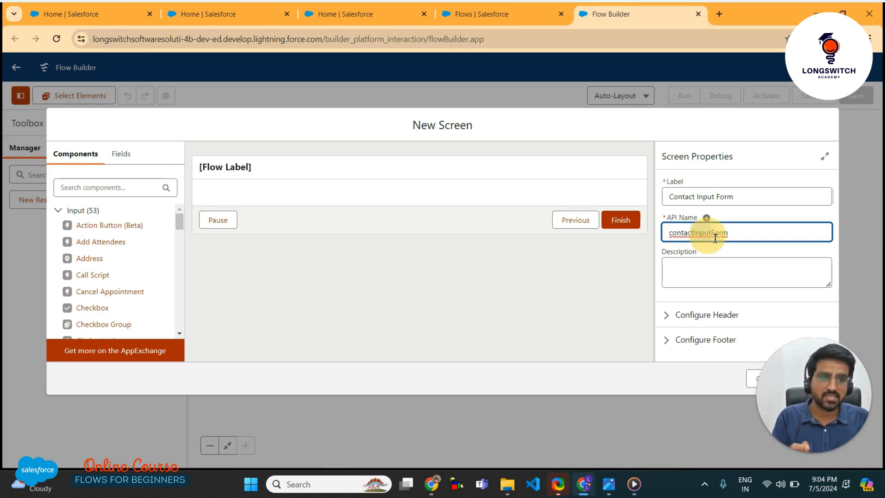
pyautogui.click(713, 235)
pyautogui.moveTo(714, 234); pyautogui.dragTo(770, 230)
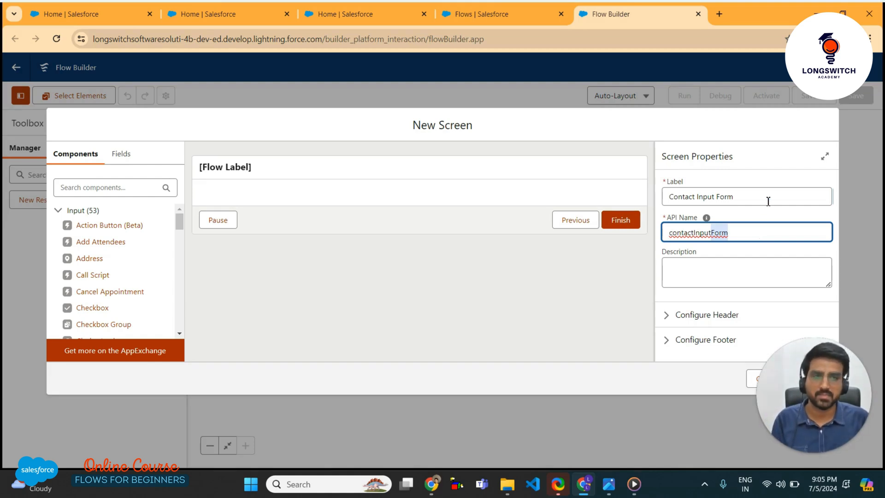
pyautogui.click(737, 168)
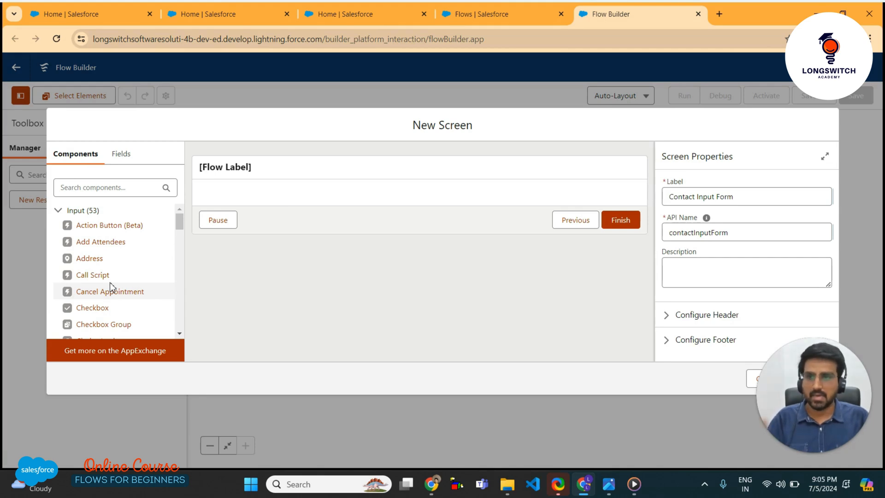
# Search components for 'text' and drag a Text input onto the Contact Input Form screen
pyautogui.scroll(-4, 110, 282)
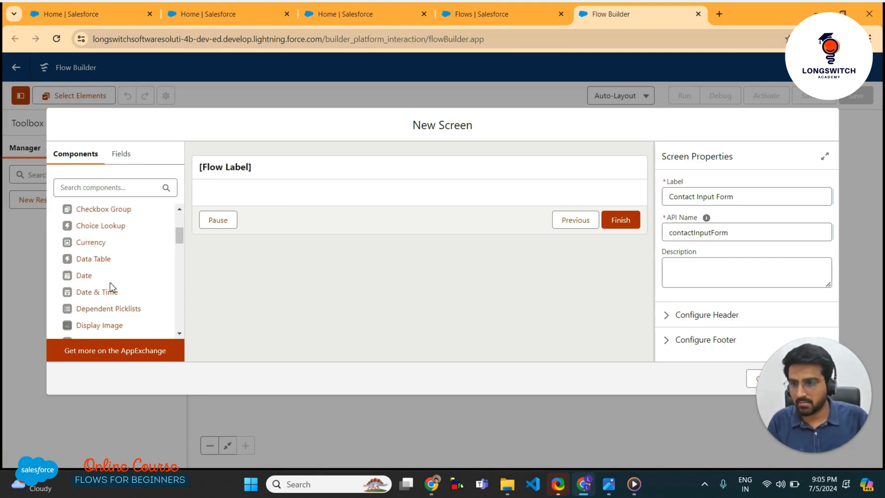
pyautogui.scroll(-1, 112, 291)
pyautogui.scroll(1, 112, 292)
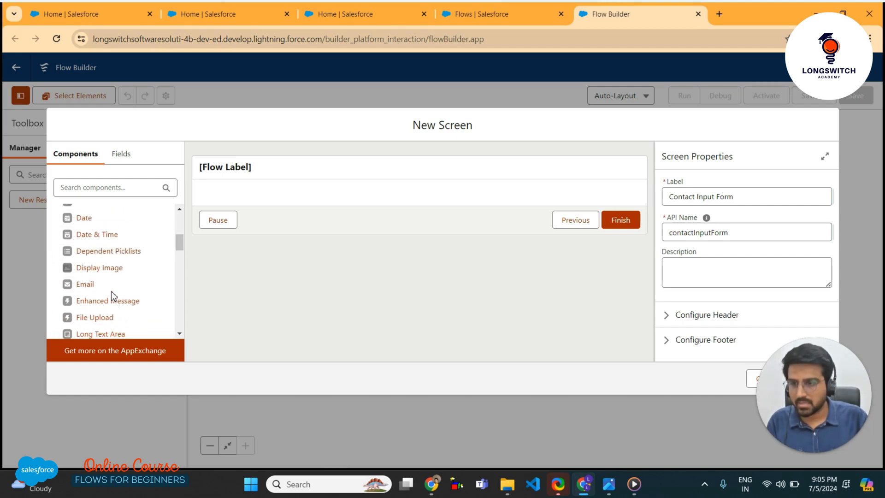
pyautogui.scroll(-4, 112, 291)
pyautogui.scroll(-3, 112, 304)
pyautogui.click(115, 185)
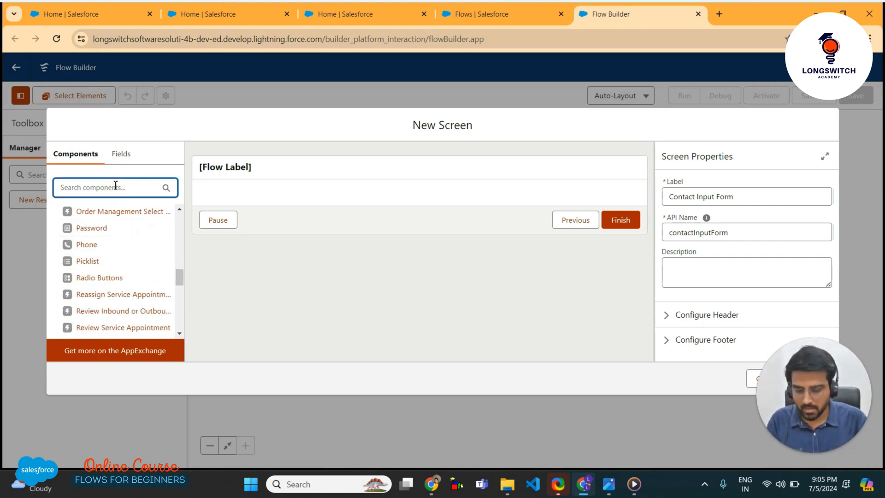
pyautogui.write('input')
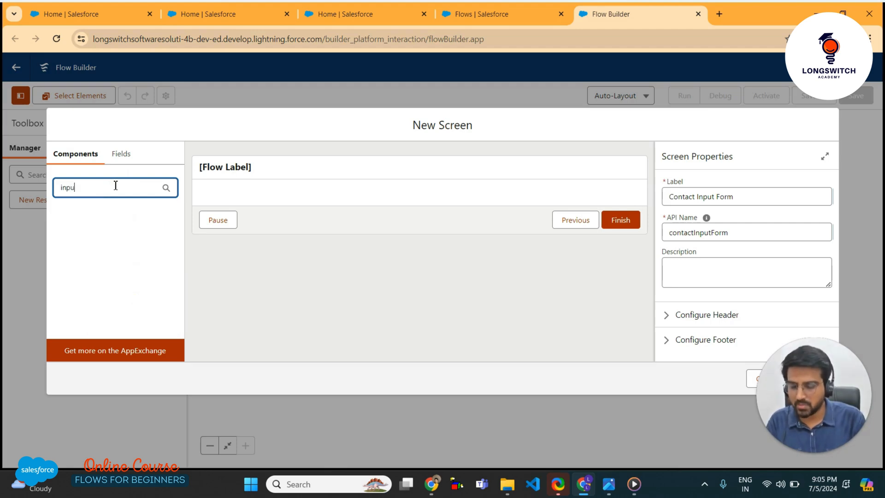
pyautogui.press('BackSpace')
pyautogui.press('BackSpace')
pyautogui.press('BackSpace')
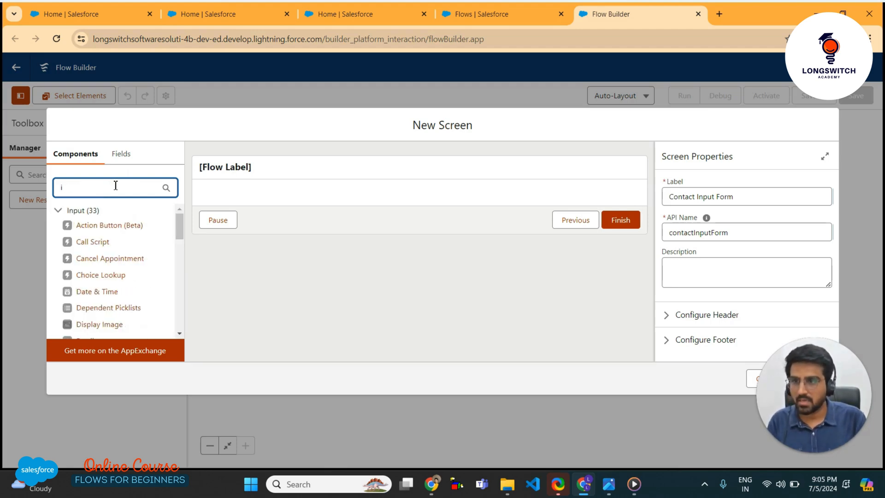
pyautogui.write('text')
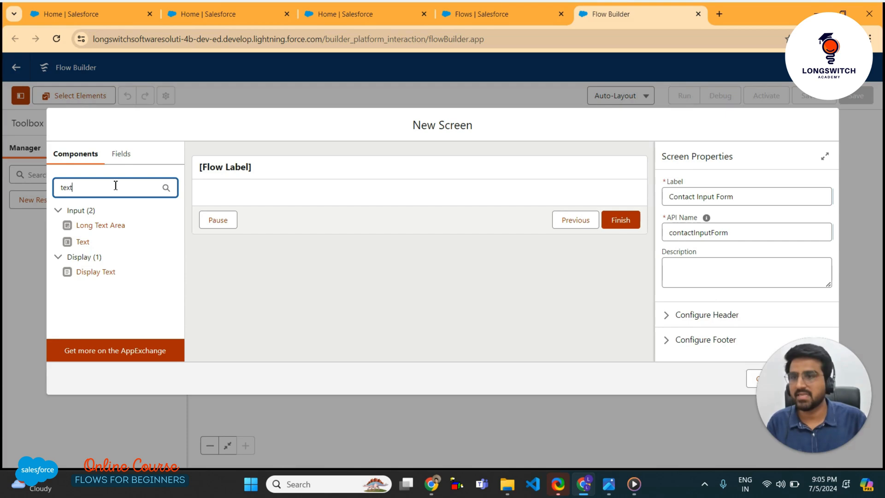
pyautogui.moveTo(83, 244); pyautogui.dragTo(248, 197)
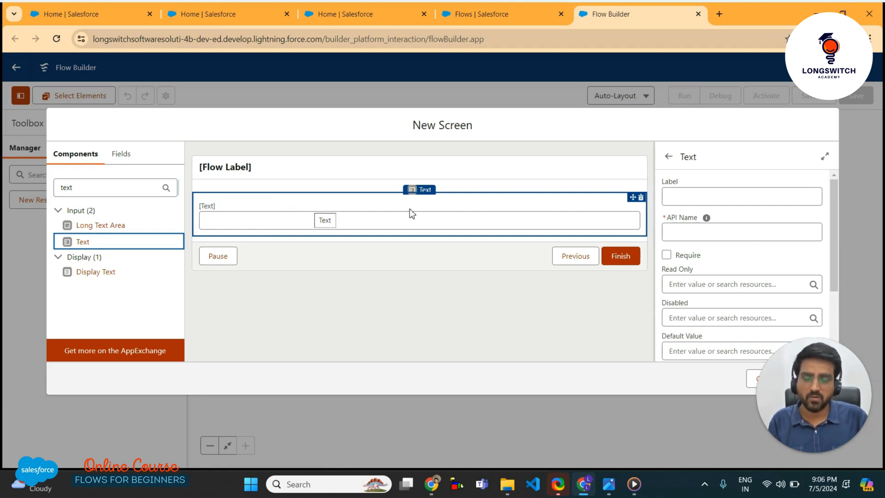
# Label the Text input 'First Name'
pyautogui.scroll(-1, 699, 196)
pyautogui.scroll(1, 700, 198)
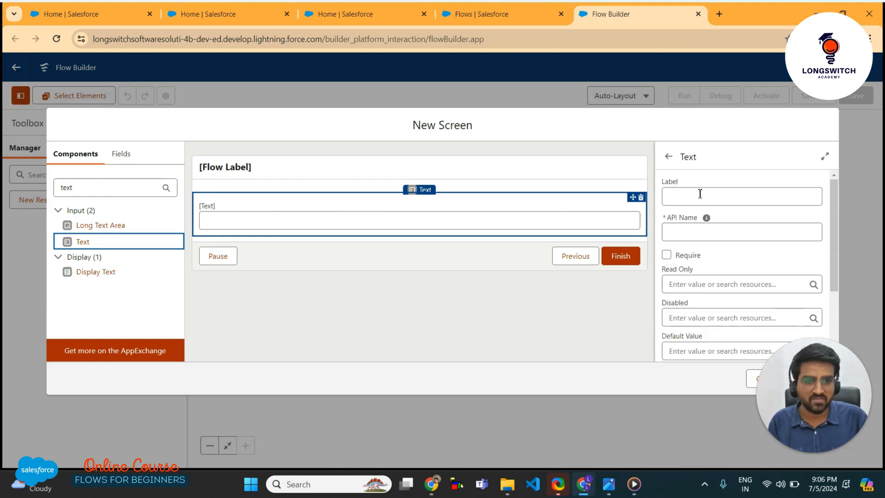
pyautogui.click(698, 192)
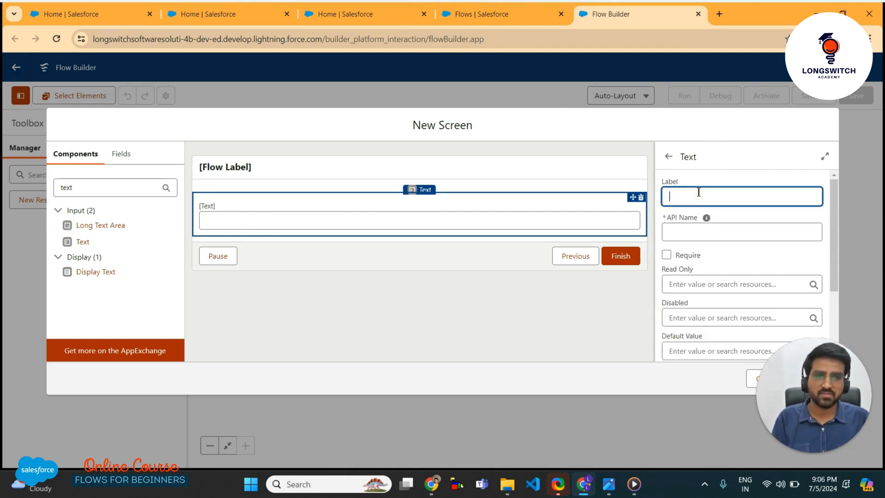
pyautogui.write('First Name')
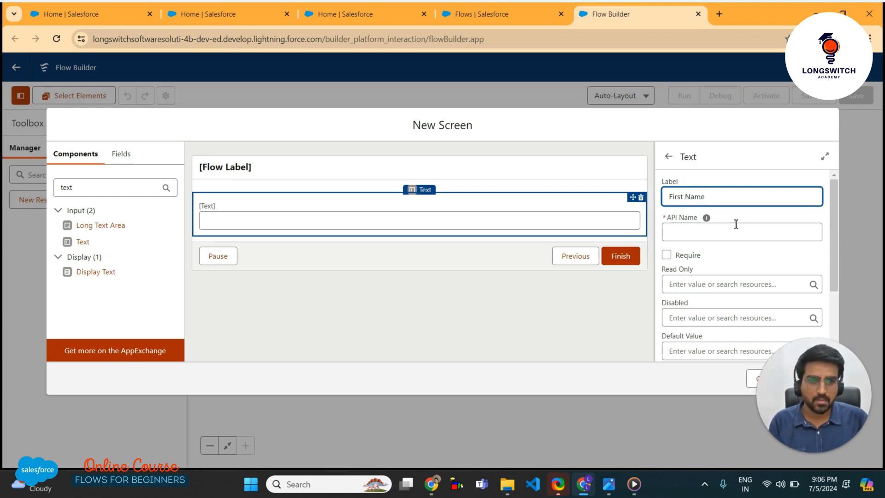
pyautogui.click(730, 254)
# Replace the First Name input's API name with firstNameInput
pyautogui.scroll(-2, 664, 219)
pyautogui.scroll(2, 665, 221)
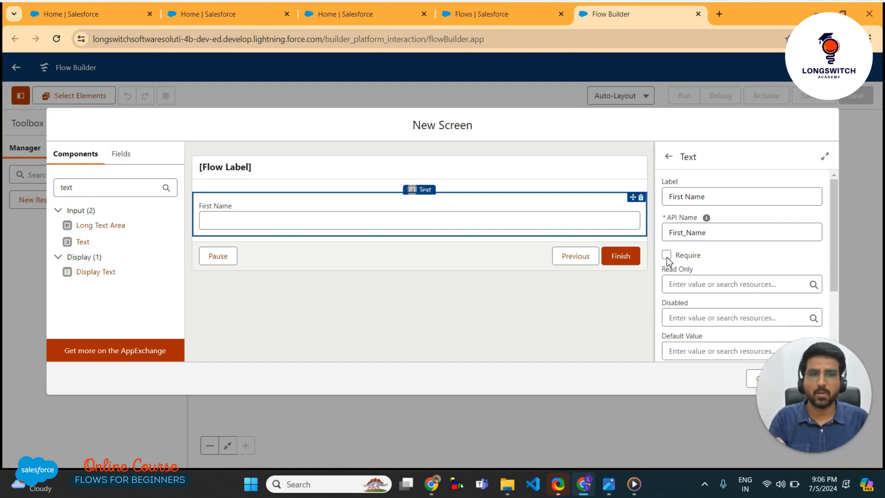
pyautogui.scroll(-1, 668, 261)
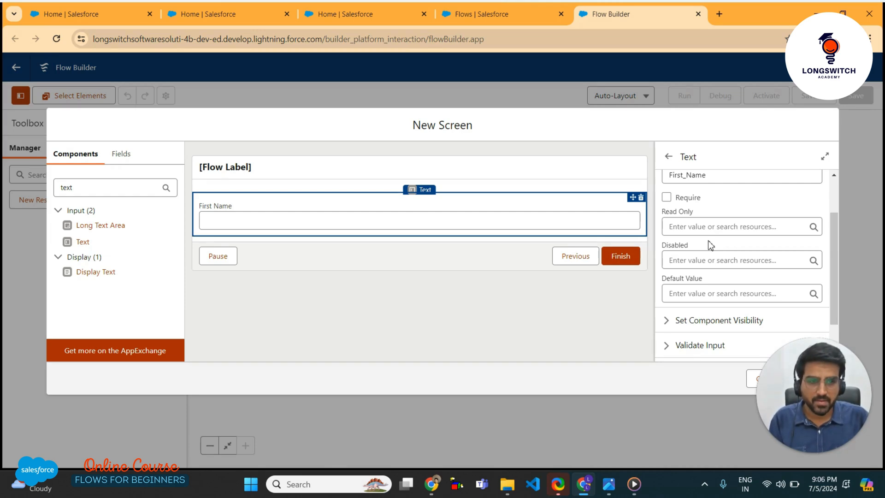
pyautogui.scroll(-1, 709, 240)
pyautogui.scroll(1, 703, 238)
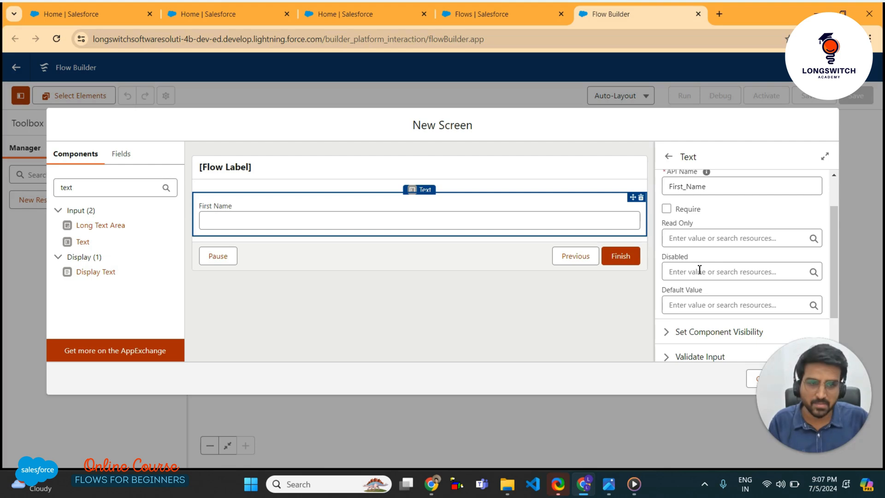
pyautogui.scroll(-2, 699, 271)
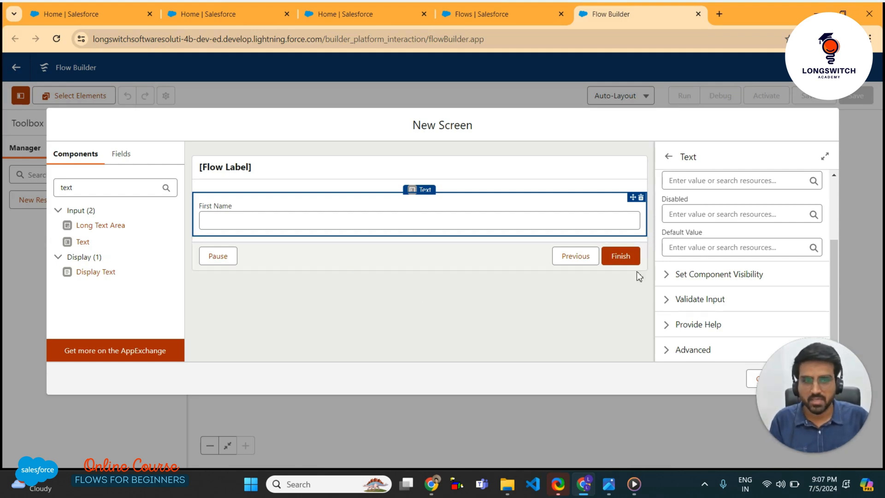
pyautogui.scroll(3, 738, 260)
pyautogui.doubleClick(689, 234)
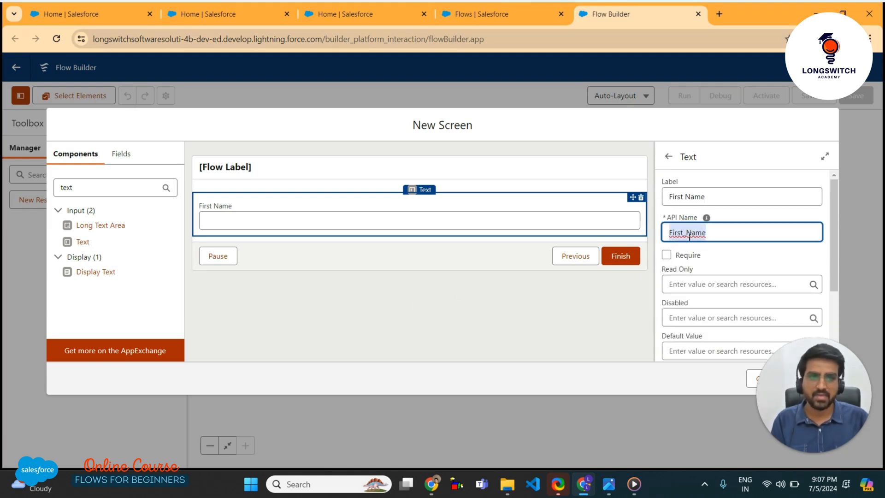
pyautogui.write('firstName')
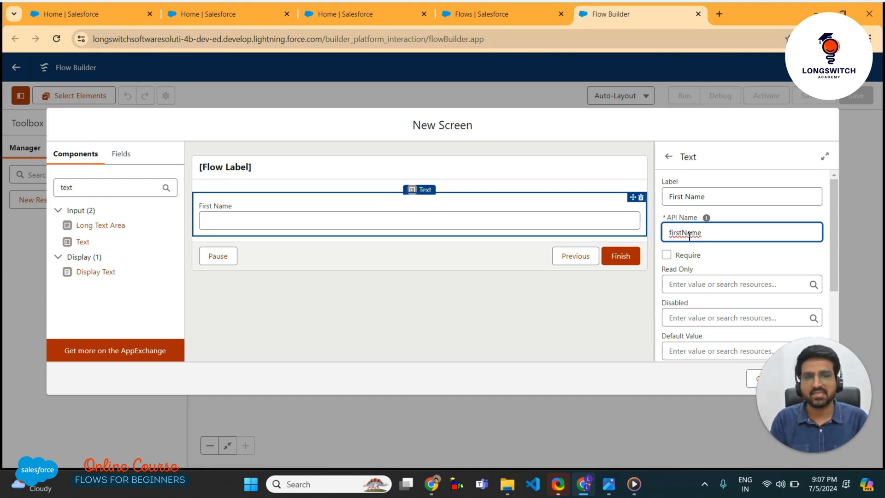
pyautogui.write('Input')
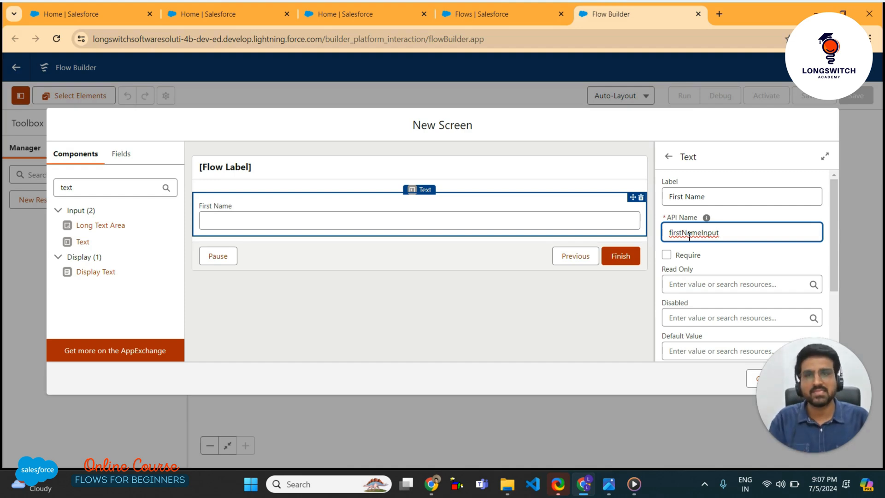
# Add a required Text input labelled 'Last Name' below First Name
pyautogui.click(172, 286)
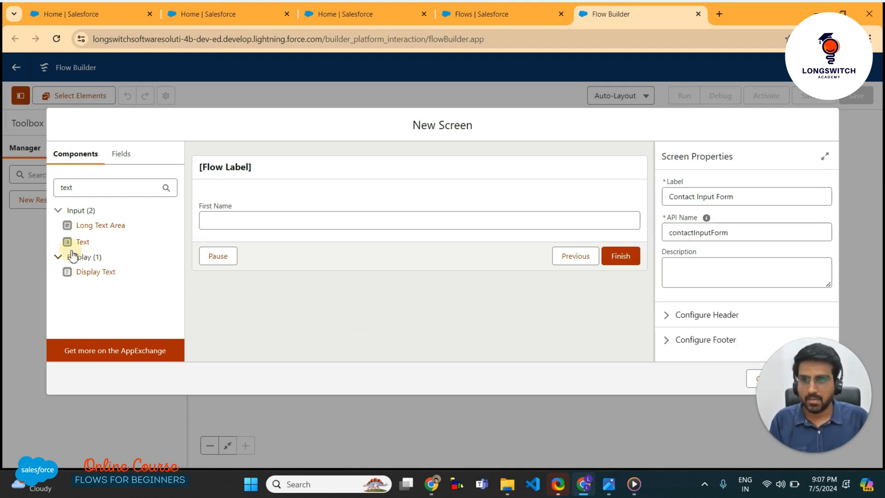
pyautogui.moveTo(77, 244); pyautogui.dragTo(216, 242)
pyautogui.click(686, 195)
pyautogui.write('Last Nam')
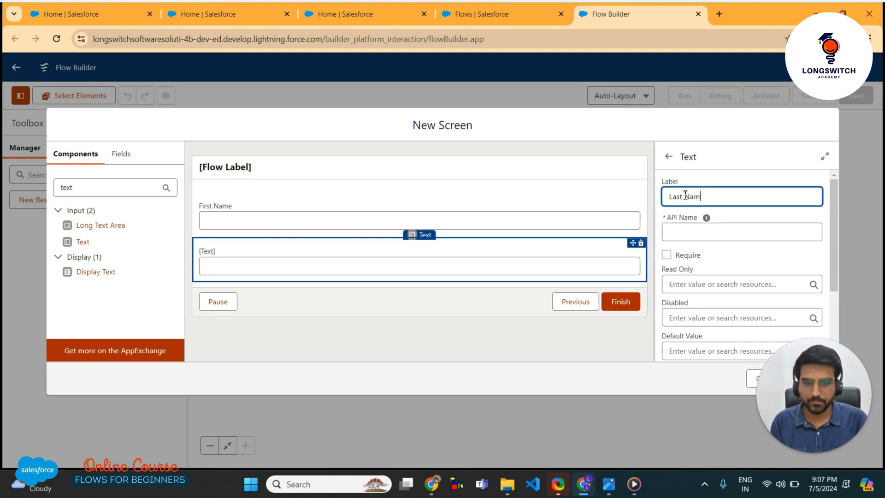
pyautogui.write('e')
pyautogui.click(721, 252)
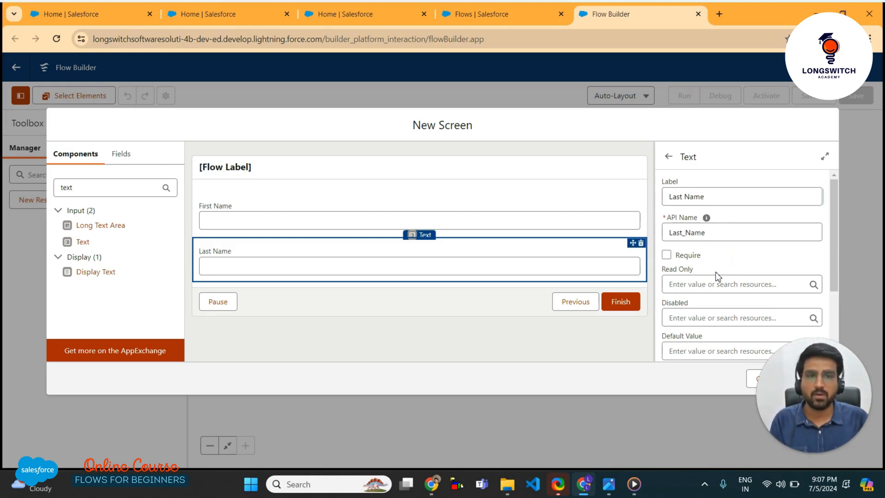
pyautogui.click(667, 255)
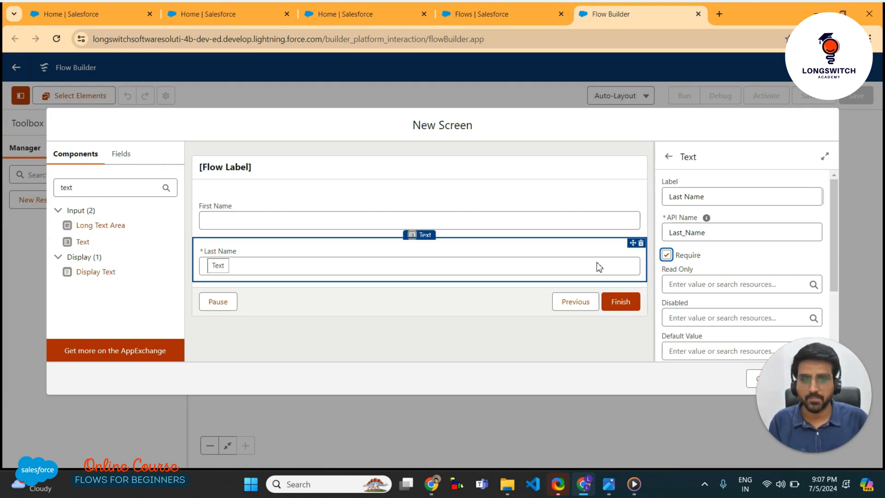
pyautogui.scroll(-3, 768, 230)
pyautogui.scroll(1, 729, 241)
pyautogui.scroll(2, 729, 241)
# Add a required Text input labelled 'Email' with API name email below Last Name
pyautogui.moveTo(82, 249); pyautogui.dragTo(263, 280)
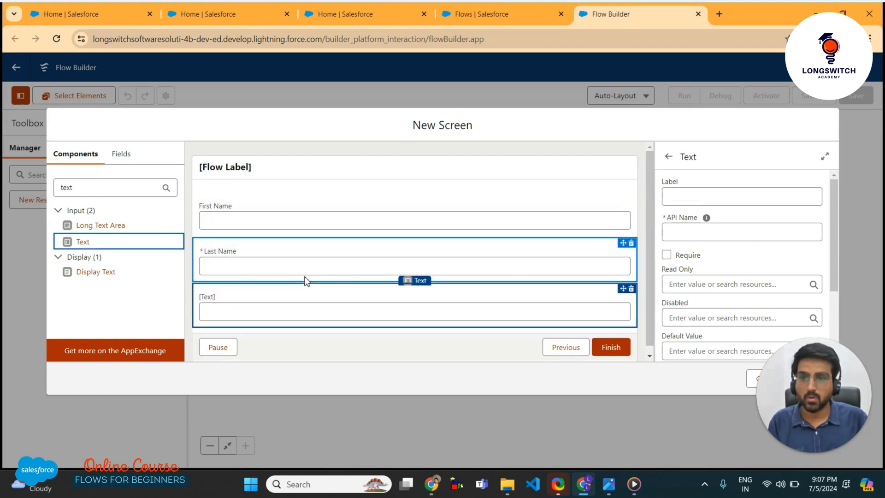
pyautogui.click(777, 192)
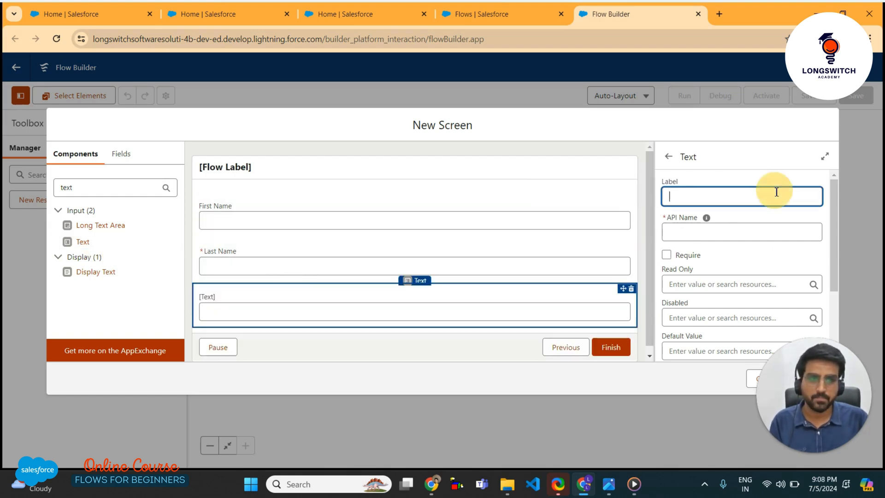
pyautogui.write('Ema')
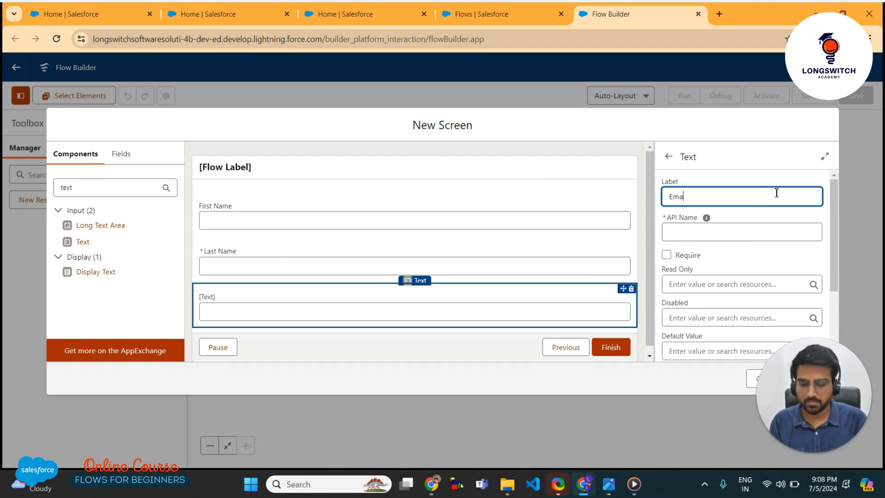
pyautogui.write('il')
pyautogui.press('Tab')
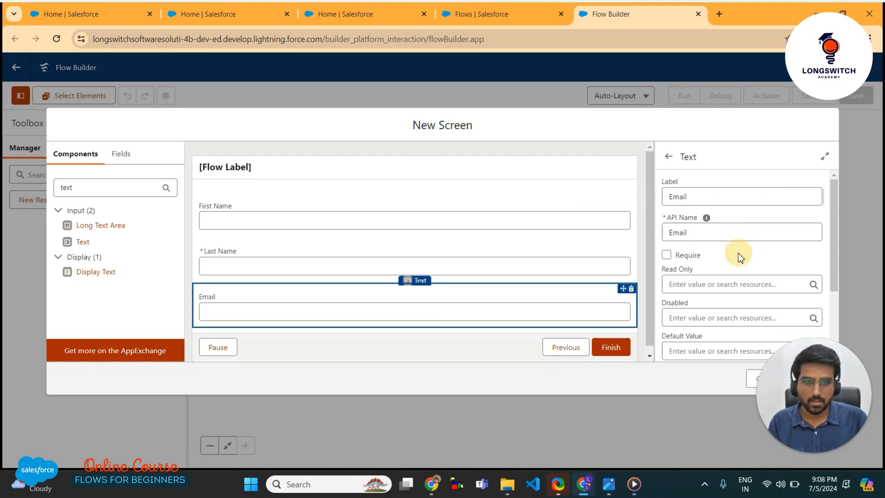
pyautogui.click(704, 235)
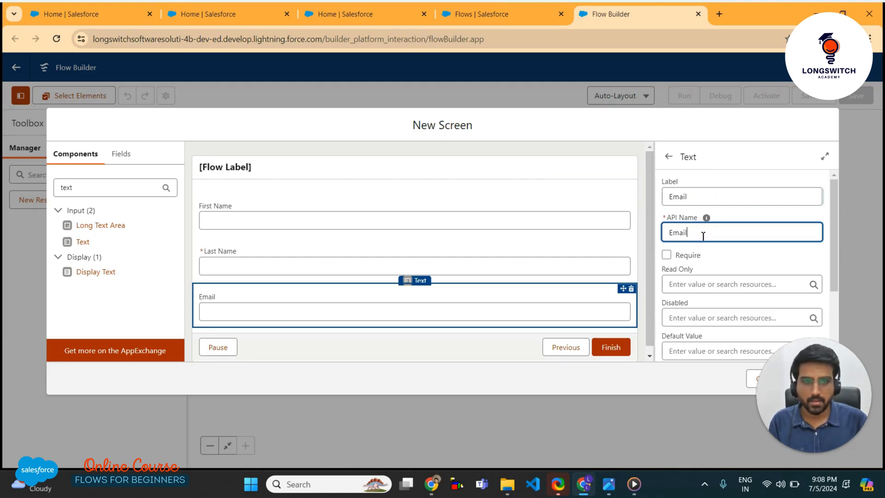
pyautogui.press('BackSpace')
pyautogui.press('BackSpace')
pyautogui.press('BackSpace')
pyautogui.press('BackSpace')
pyautogui.write('ema')
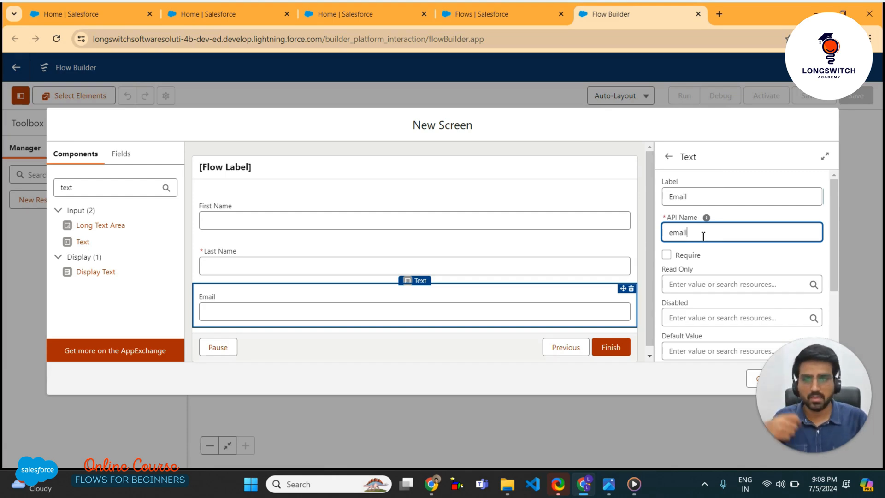
pyautogui.doubleClick(678, 235)
pyautogui.scroll(-1, 726, 250)
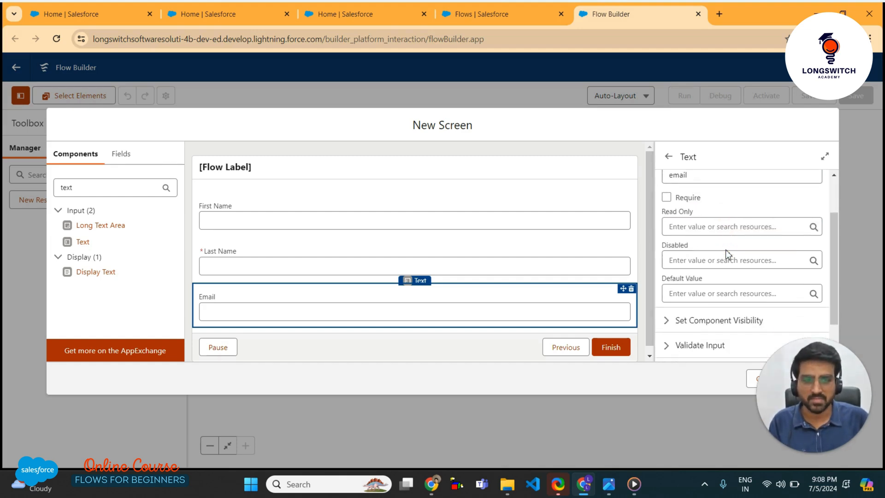
pyautogui.click(667, 199)
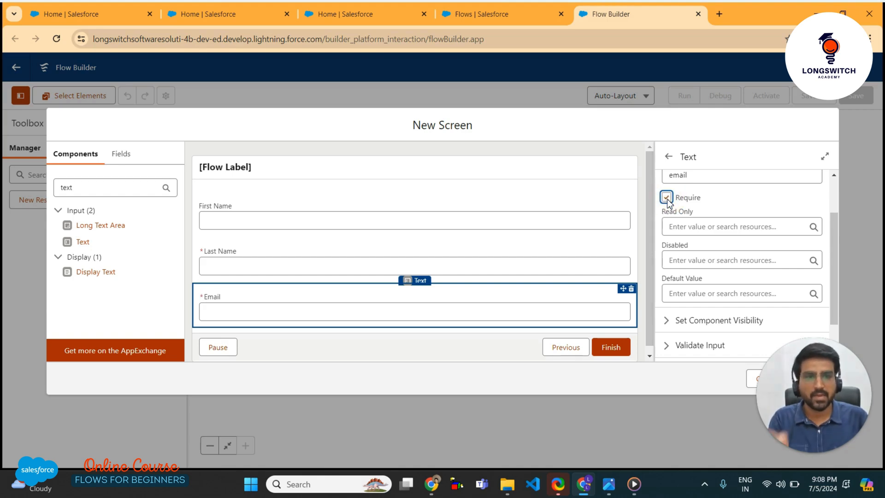
pyautogui.scroll(-1, 713, 272)
pyautogui.scroll(-2, 712, 276)
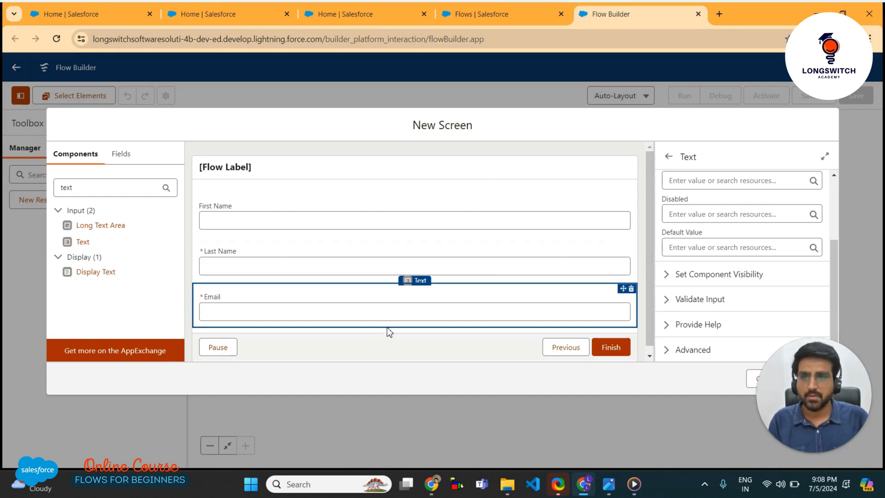
pyautogui.click(359, 177)
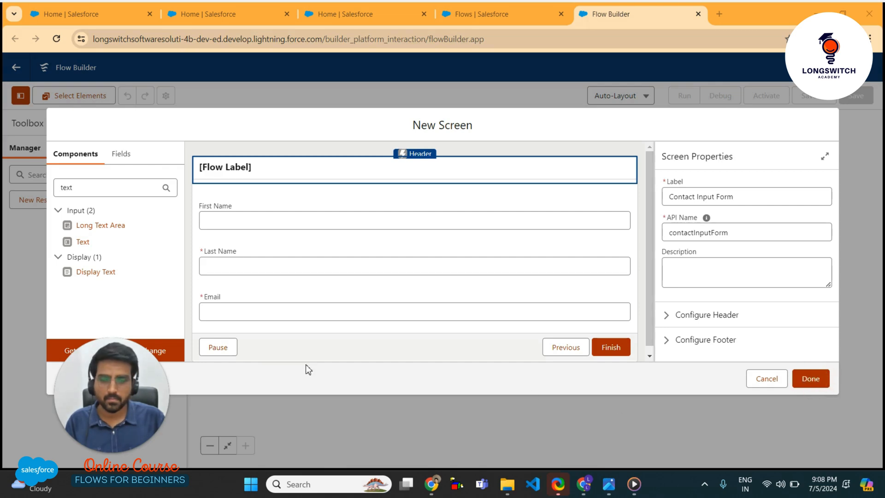
# Close the Contact Input Form screen editor with Done and open the flow's Save dialog
pyautogui.scroll(-1, 446, 261)
pyautogui.click(445, 259)
pyautogui.click(811, 379)
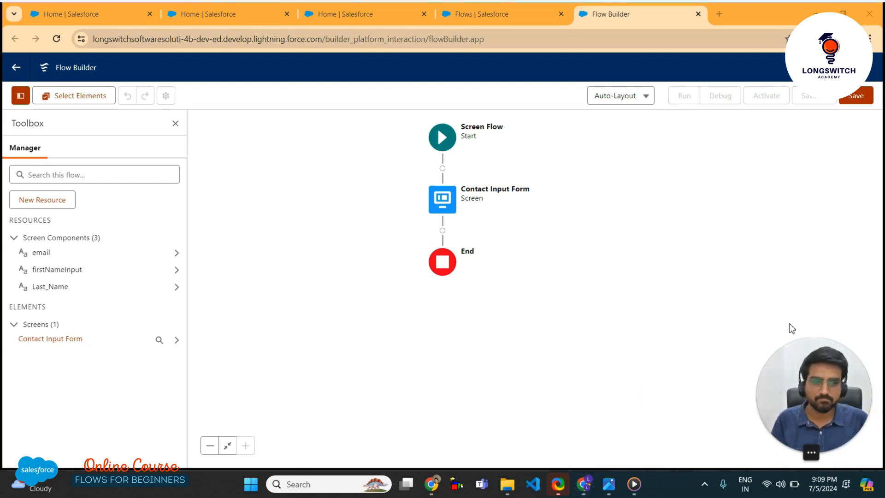
pyautogui.click(861, 99)
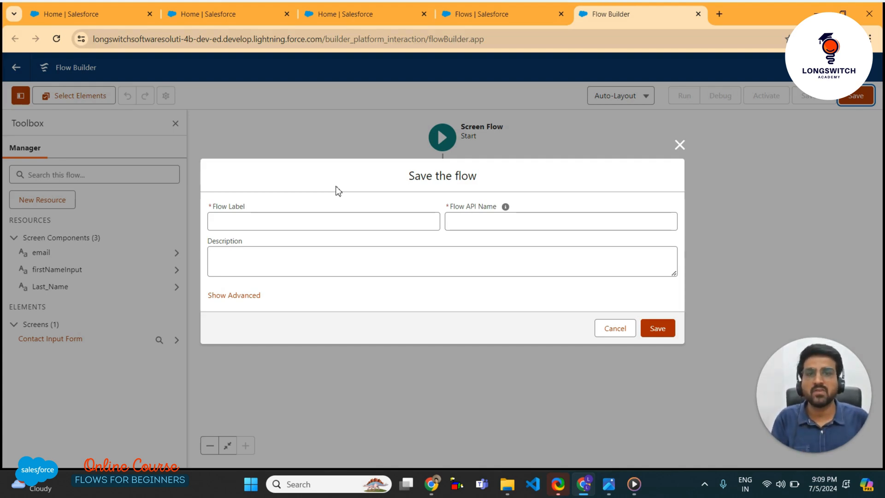
# Save as 'Longswitch Academy Contact Input Screen Flow', described 'We will be using this flow to allow users to quickly create contact.'
pyautogui.click(305, 223)
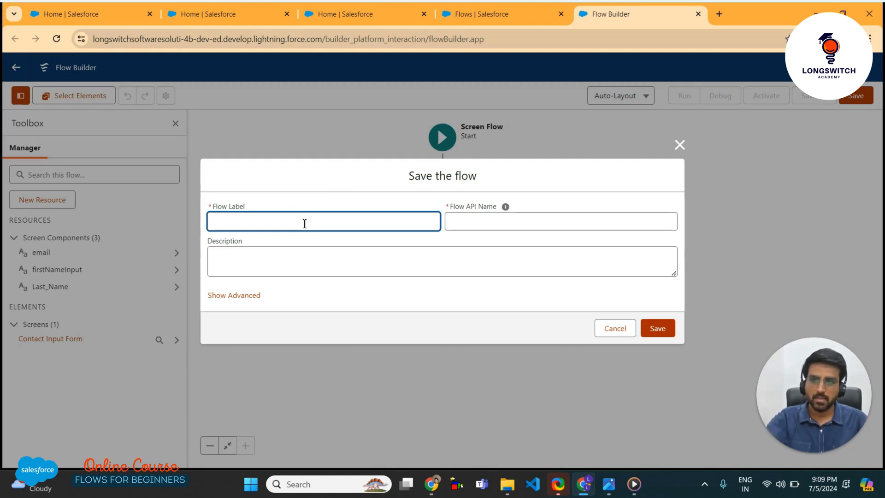
pyautogui.write('L')
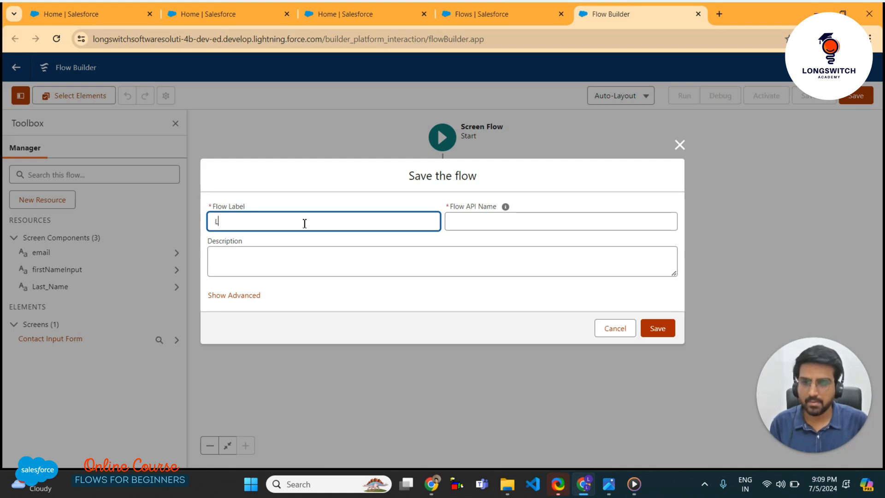
pyautogui.write('ongswitch')
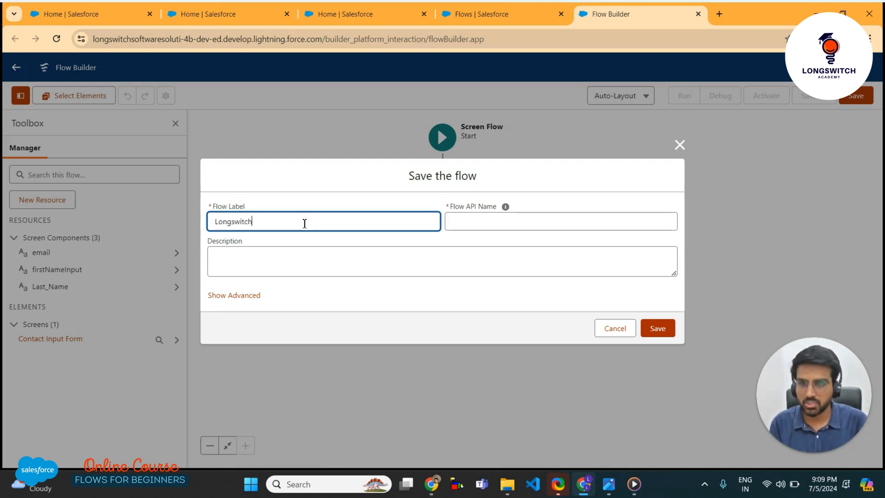
pyautogui.write(' Academy ')
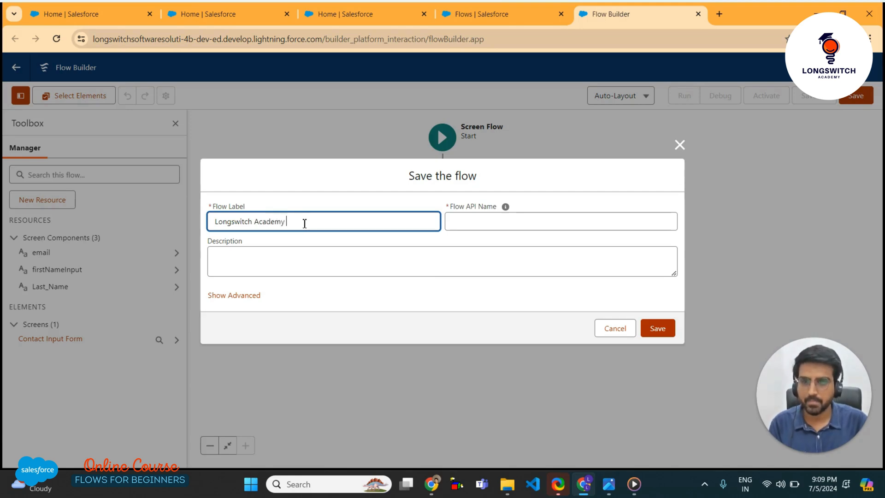
pyautogui.write('Contact')
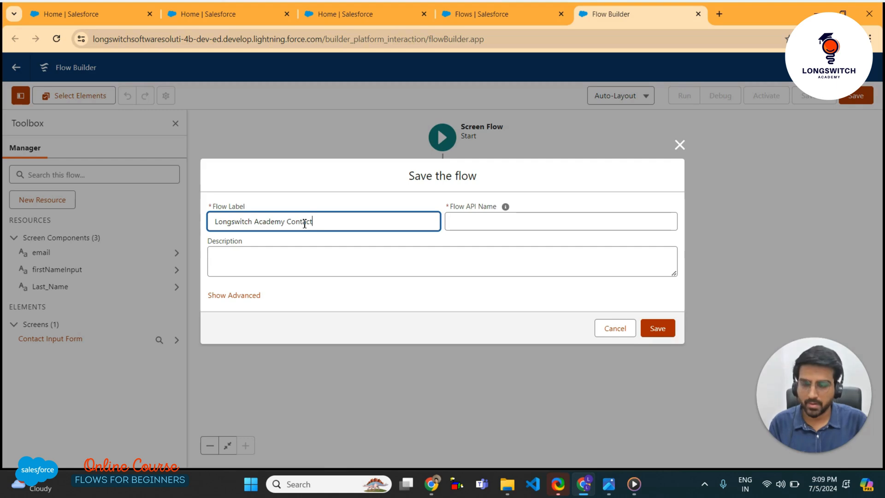
pyautogui.write(' Input ')
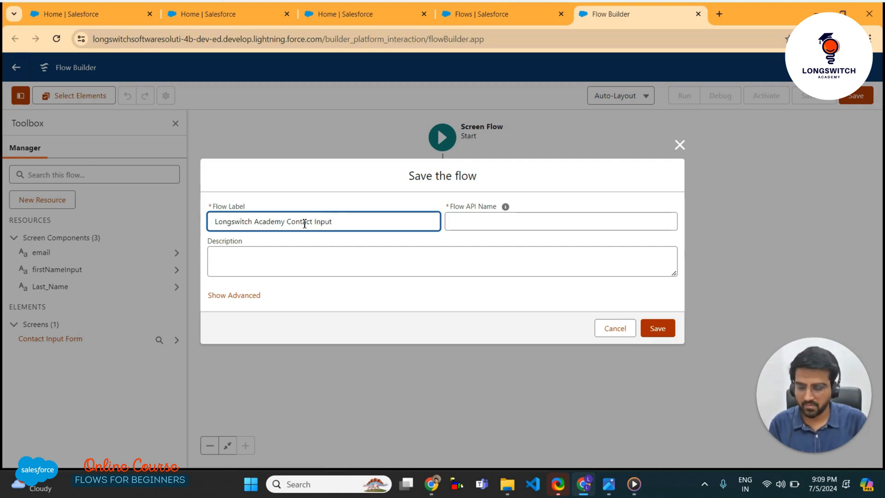
pyautogui.write('Sc')
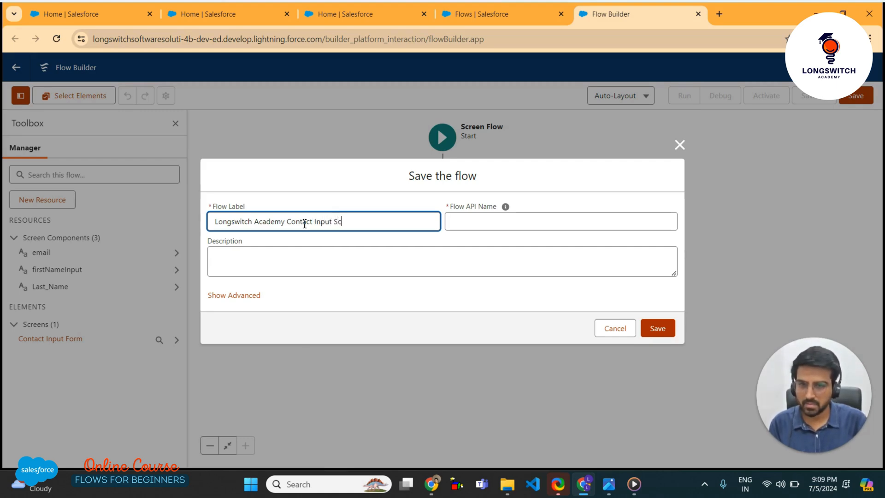
pyautogui.write('reen Flow')
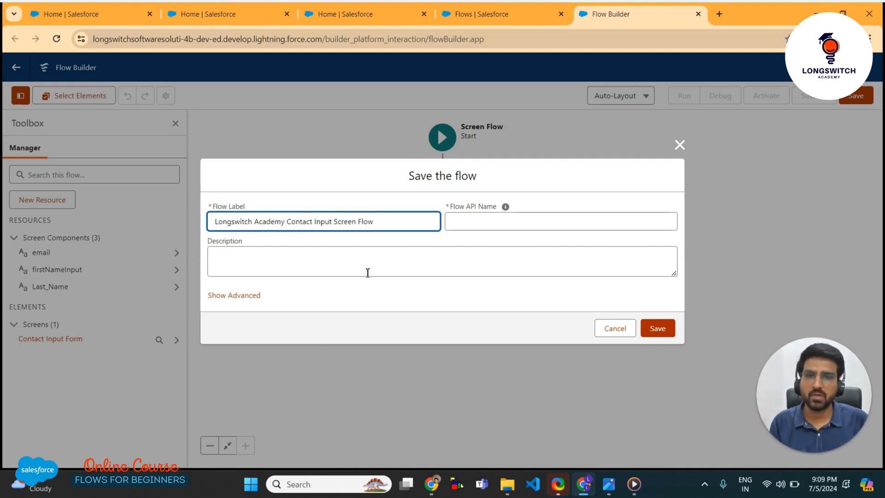
pyautogui.click(346, 296)
pyautogui.click(334, 265)
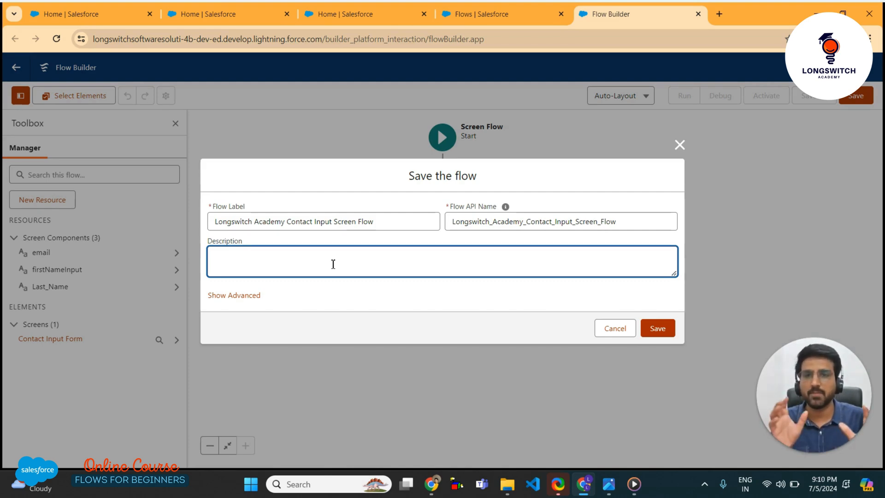
pyautogui.write('We will be using this flow to')
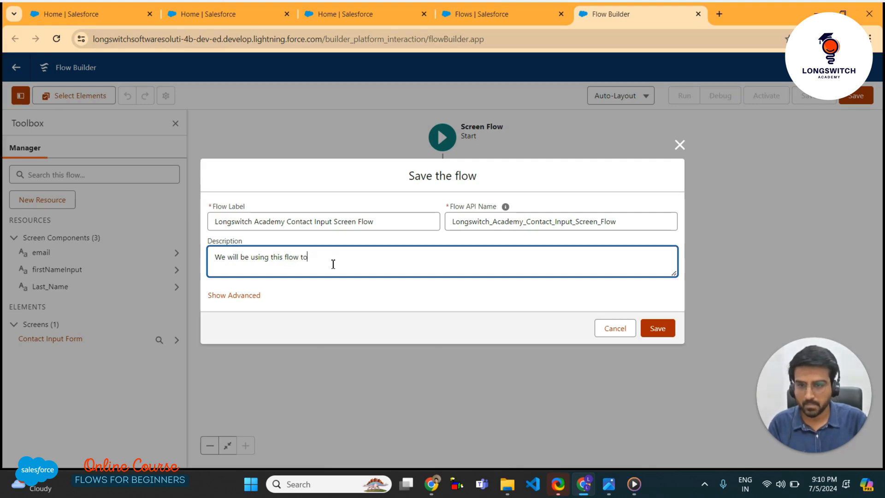
pyautogui.write(' add')
pyautogui.press('BackSpace')
pyautogui.press('BackSpace')
pyautogui.write('llow users to q')
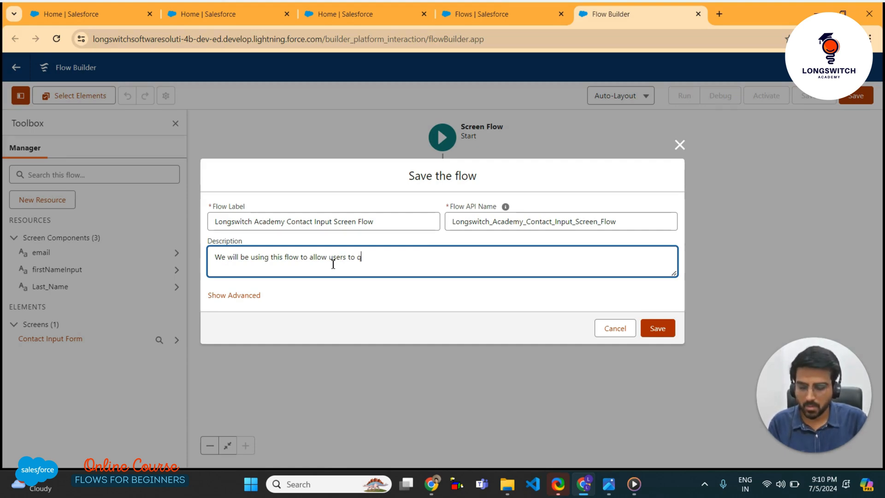
pyautogui.write('uickl')
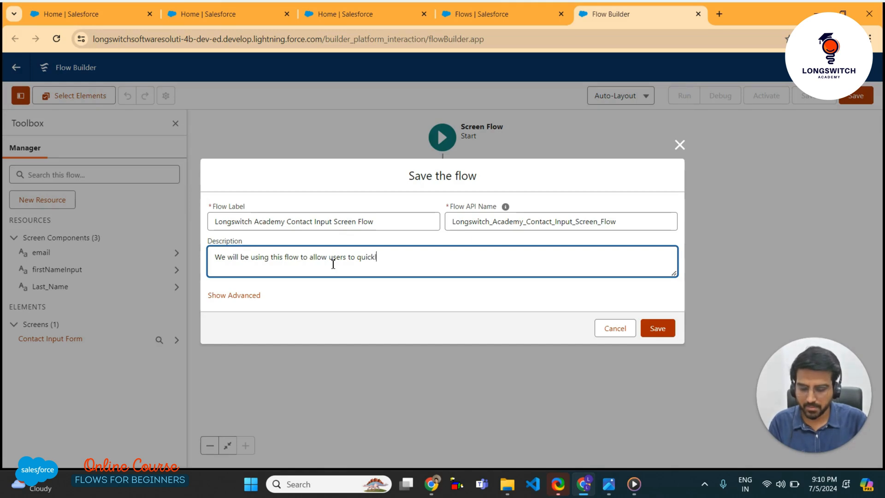
pyautogui.write('y create contact')
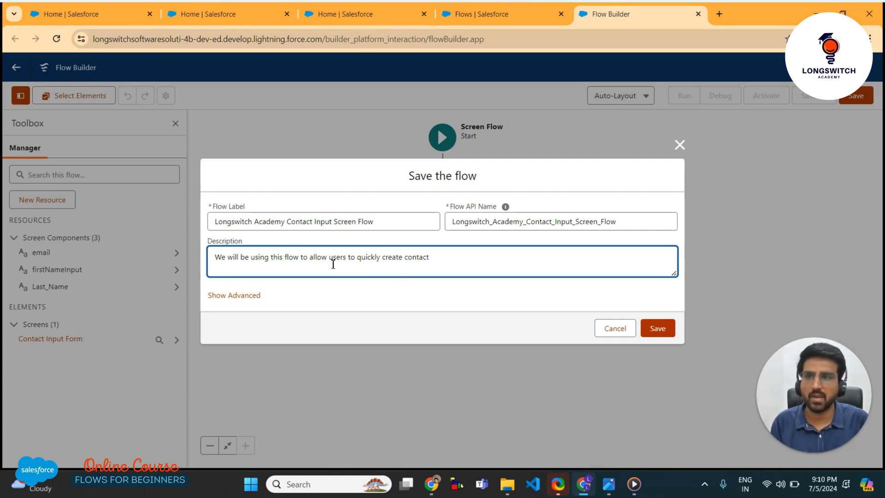
pyautogui.write('.')
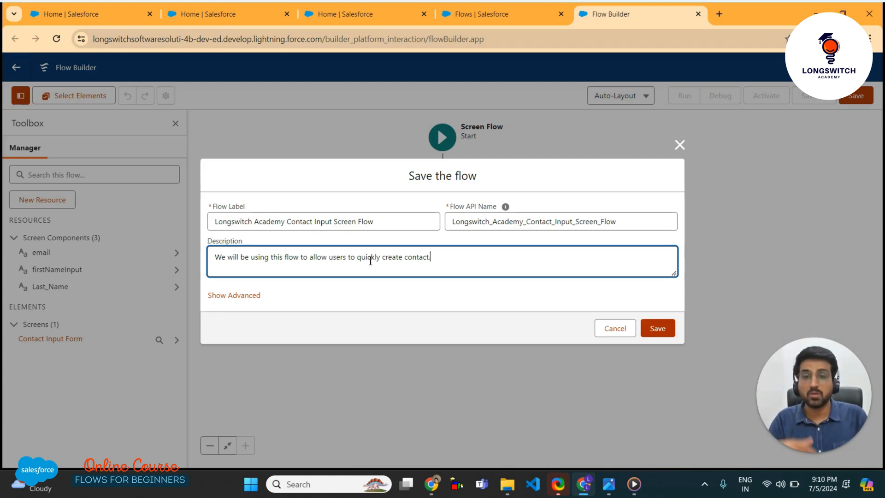
pyautogui.click(658, 330)
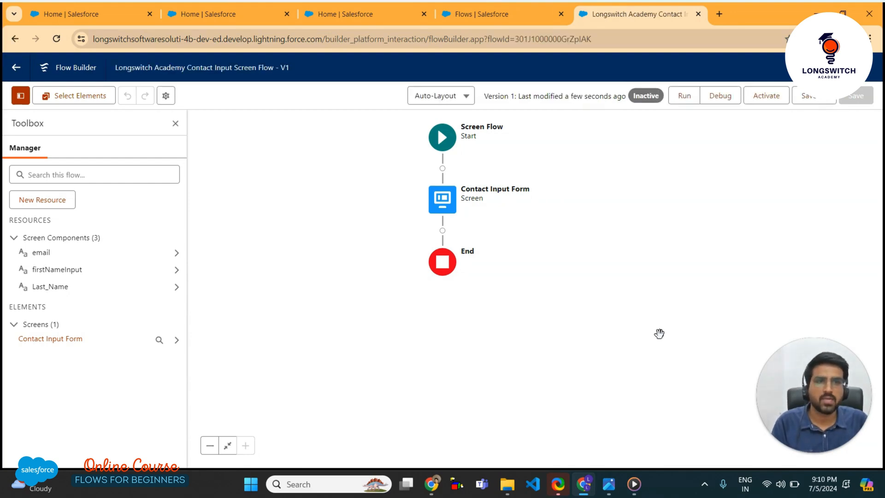
# Launch the flow's debug run from the Debug toolbar button
pyautogui.click(727, 99)
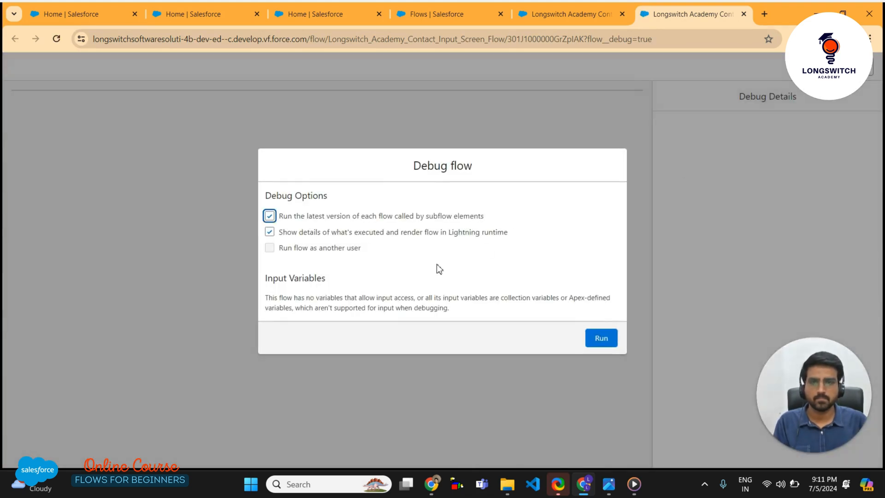
# Run the debug, submit the form empty to trigger Last Name and Email required errors, then return to the canvas
pyautogui.click(593, 337)
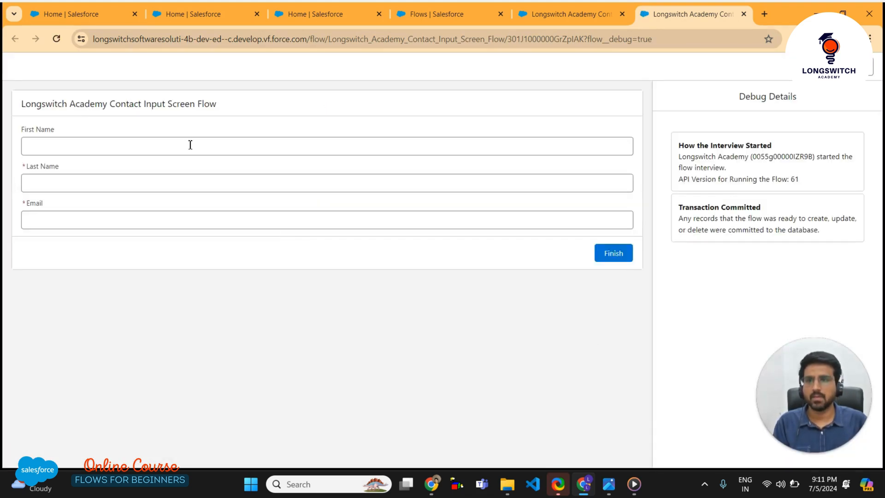
pyautogui.moveTo(20, 105); pyautogui.dragTo(287, 118)
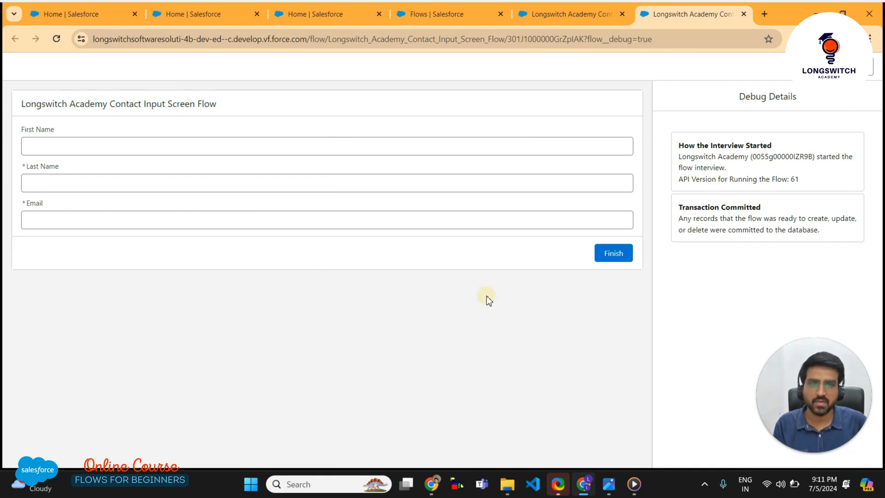
pyautogui.click(616, 253)
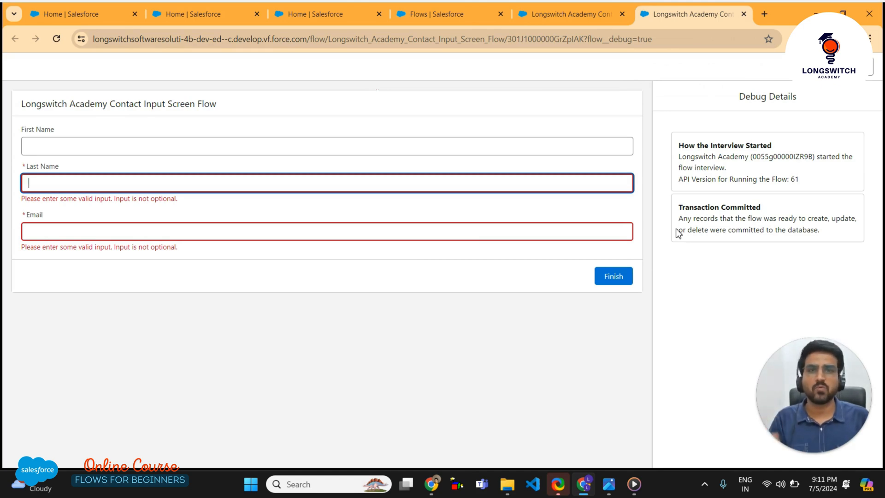
pyautogui.click(610, 21)
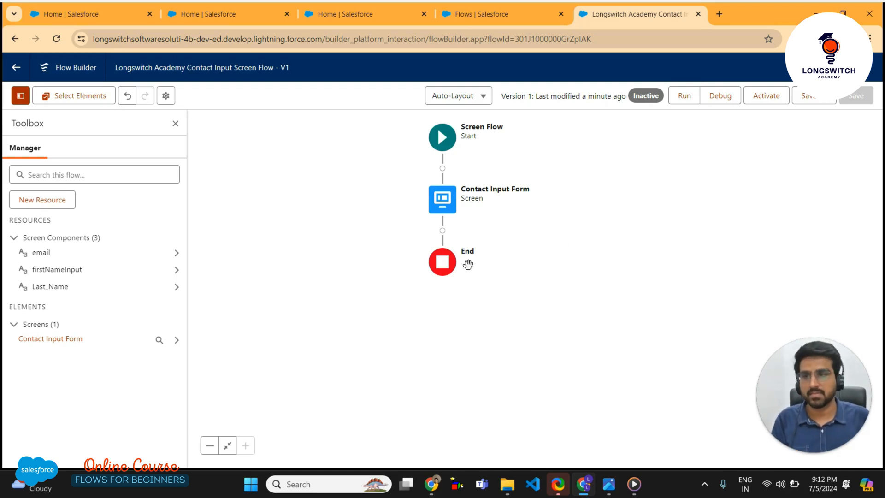
# Add an Assignment after Contact Input Form labelled 'Assigning User Input Values To New Contact Record'
pyautogui.click(442, 234)
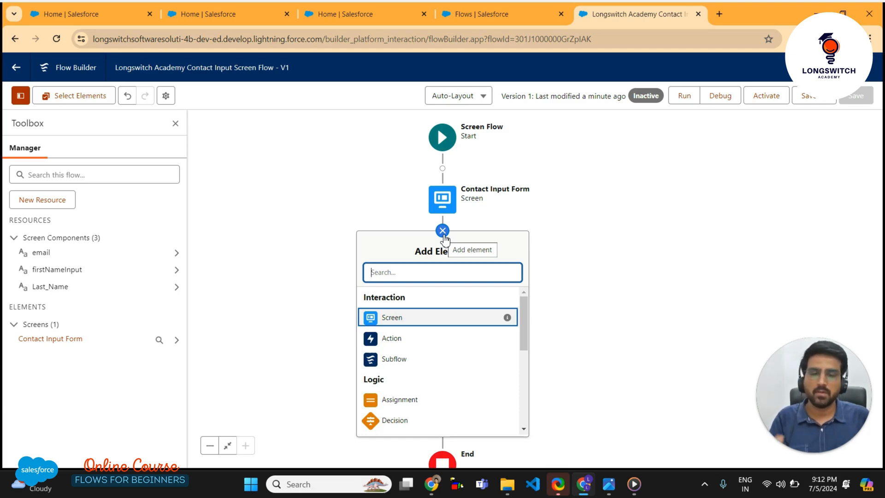
pyautogui.click(409, 401)
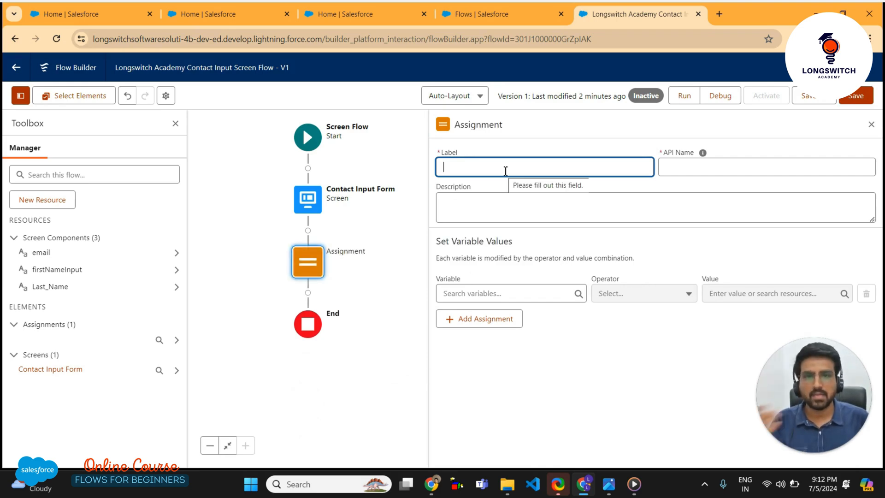
pyautogui.write('Ass')
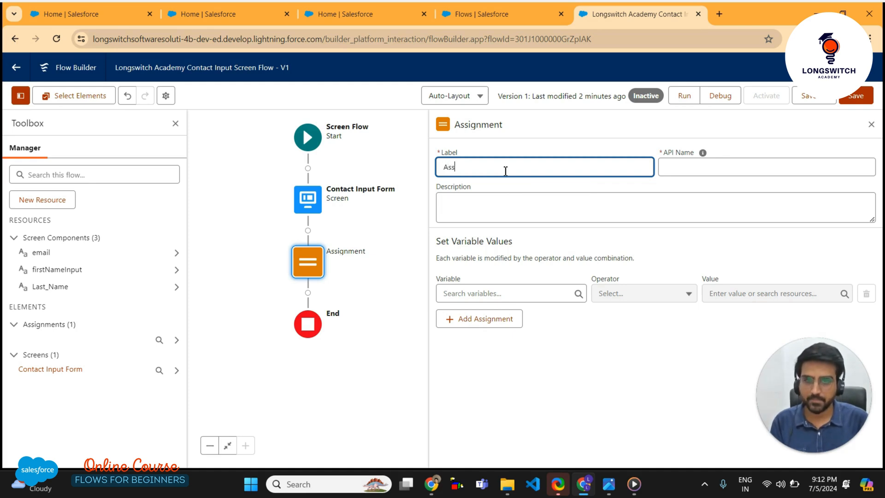
pyautogui.write('igni')
pyautogui.write('ng User I')
pyautogui.write('nput')
pyautogui.write(' Values')
pyautogui.write(' To')
pyautogui.write('Con')
pyautogui.press('BackSpace')
pyautogui.press('BackSpace')
pyautogui.press('BackSpace')
pyautogui.write('N')
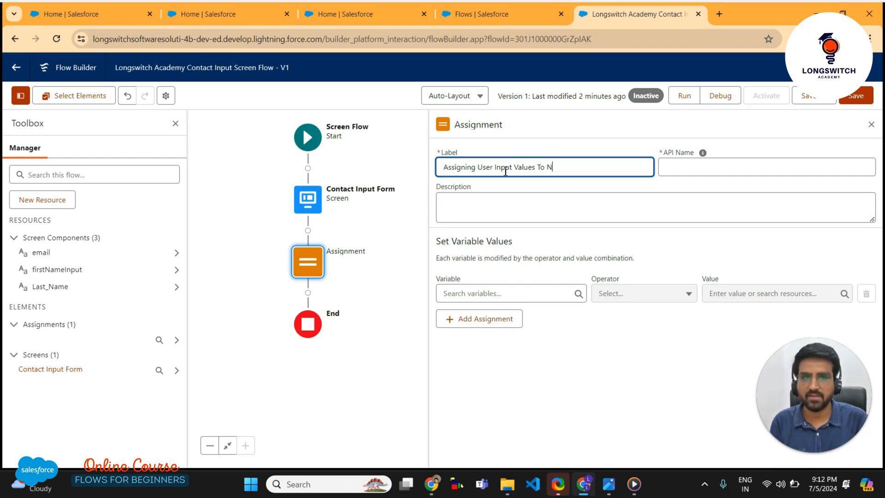
pyautogui.write('ew Co')
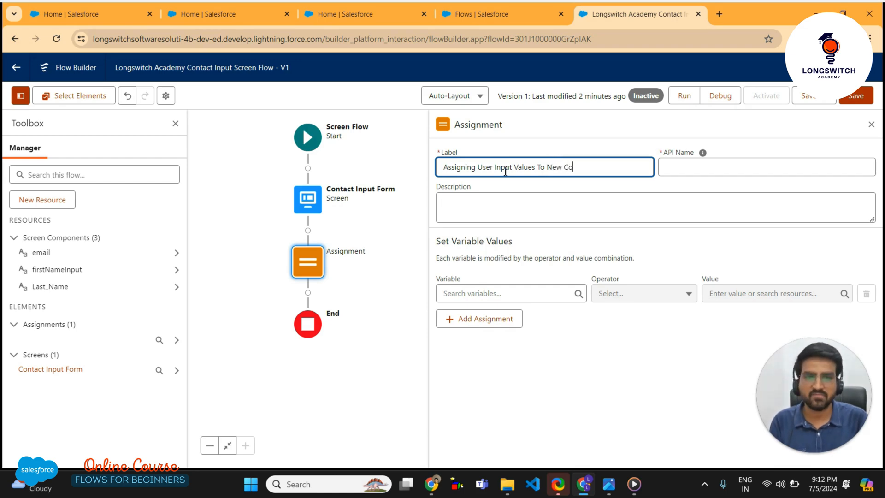
pyautogui.write('nt')
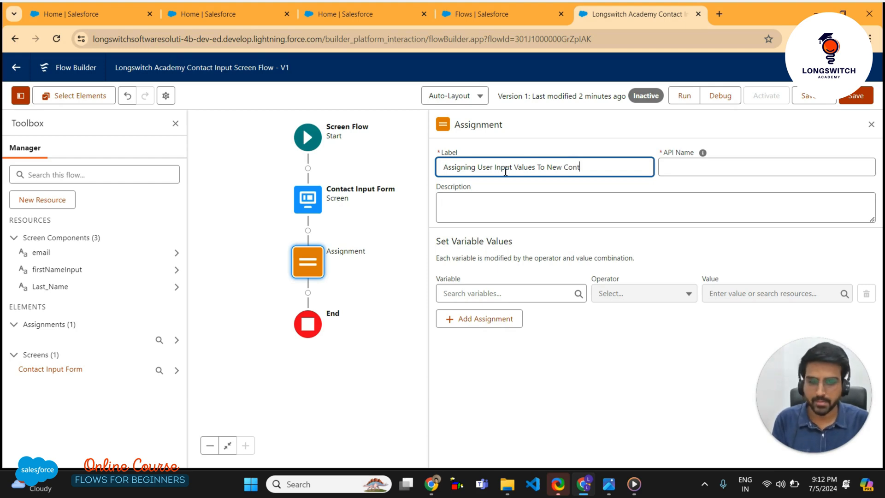
pyautogui.write('act Record')
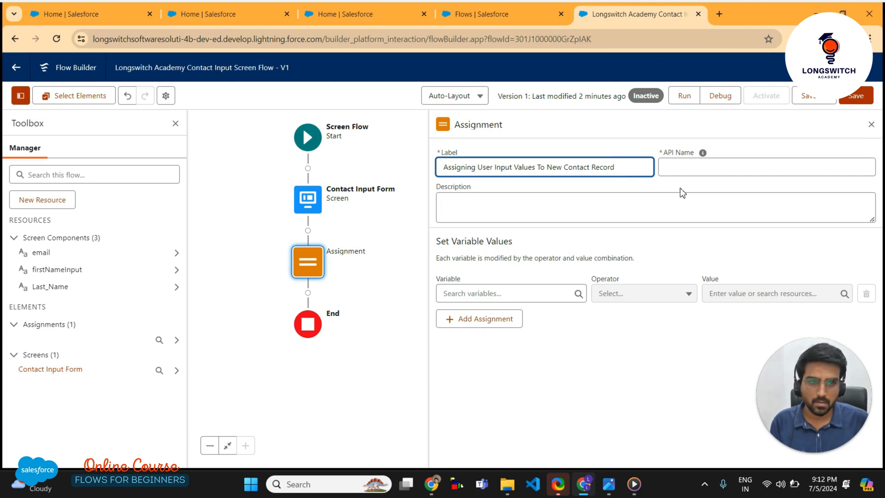
pyautogui.click(670, 174)
# Change the API name to camelCase: assigningUserInputValuesToNewContactRecord
pyautogui.click(672, 169)
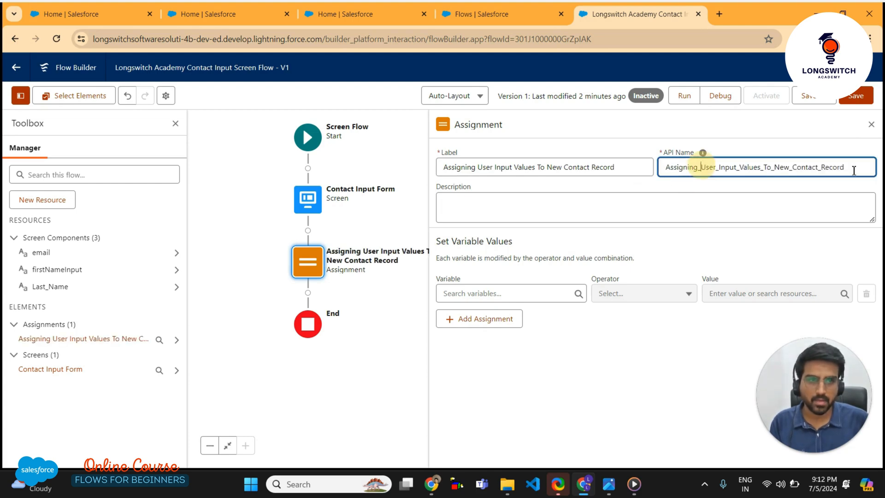
pyautogui.press('BackSpace')
pyautogui.press('Right')
pyautogui.press('Right')
pyautogui.press('Right')
pyautogui.press('Right')
pyautogui.press('Right')
pyautogui.press('BackSpace')
pyautogui.press('Right')
pyautogui.press('Right')
pyautogui.press('Right')
pyautogui.press('Right')
pyautogui.press('Right')
pyautogui.press('Right')
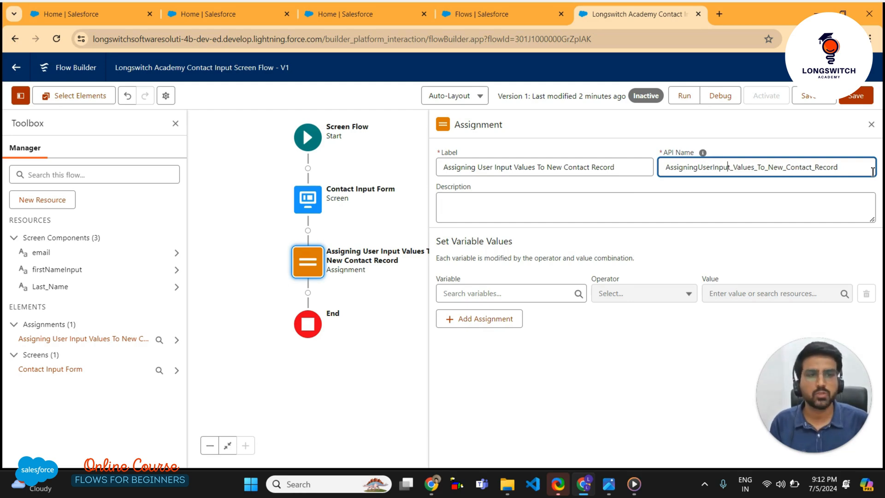
pyautogui.press('BackSpace')
pyautogui.press('Right')
pyautogui.press('Right')
pyautogui.press('Right')
pyautogui.press('Right')
pyautogui.press('Right')
pyautogui.press('Right')
pyautogui.press('Right')
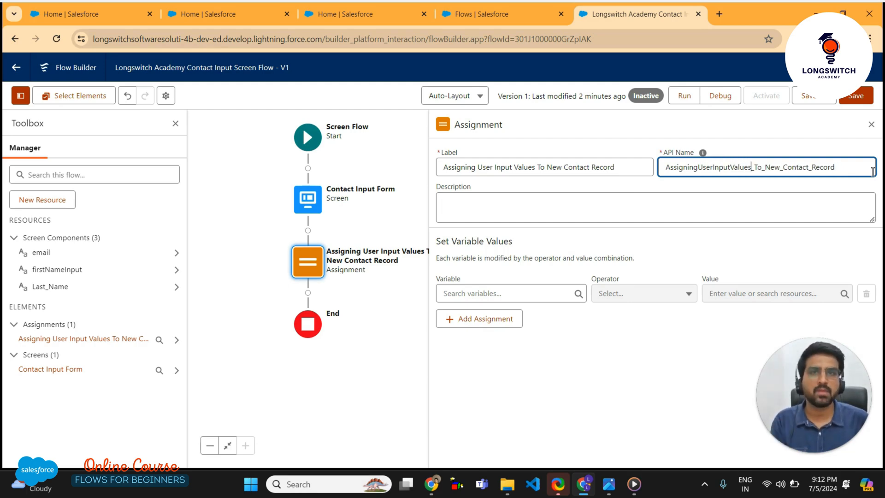
pyautogui.press('BackSpace')
pyautogui.press('Right')
pyautogui.press('Right')
pyautogui.press('Right')
pyautogui.press('BackSpace')
pyautogui.press('BackSpace')
pyautogui.press('Right')
pyautogui.press('Right')
pyautogui.press('Right')
pyautogui.press('Right')
pyautogui.press('Right')
pyautogui.press('Right')
pyautogui.press('Right')
pyautogui.press('Right')
pyautogui.press('Right')
pyautogui.press('Left')
pyautogui.press('BackSpace')
pyautogui.press('Home')
pyautogui.press('Right')
pyautogui.press('BackSpace')
pyautogui.write('a')
pyautogui.press('End')
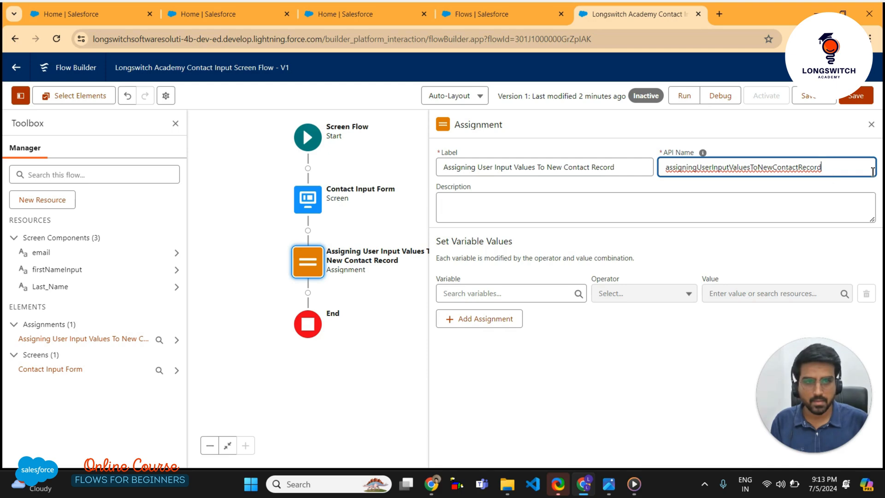
pyautogui.click(607, 240)
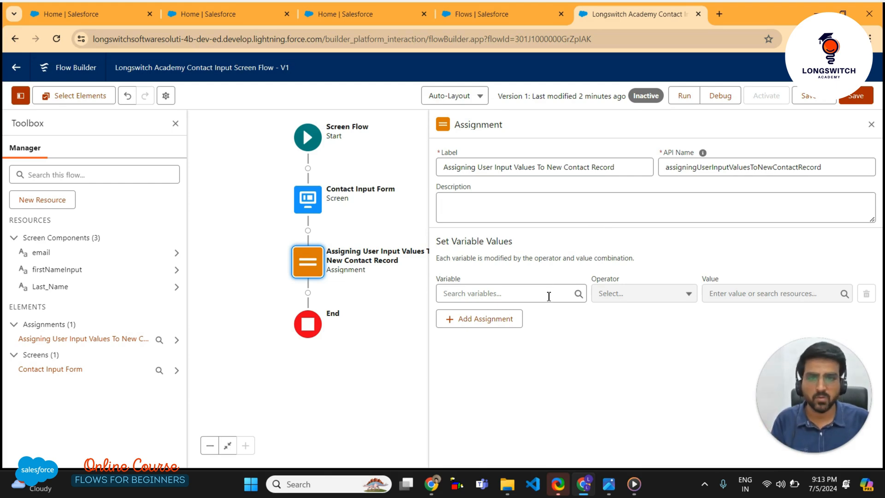
pyautogui.click(532, 292)
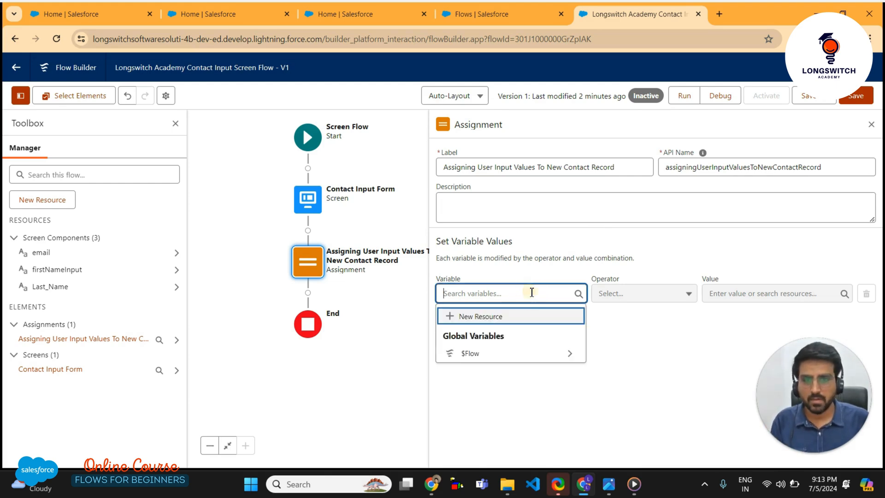
# Create a new resource for the assignment and make it a Variable
pyautogui.click(494, 317)
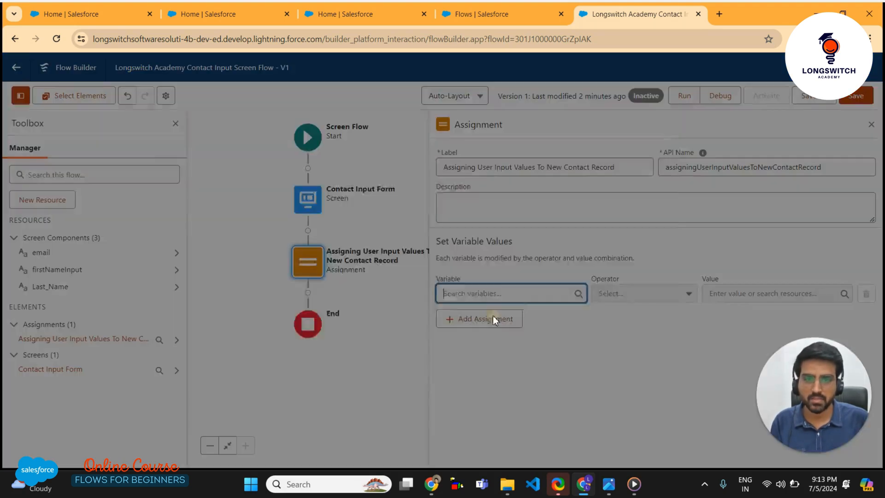
pyautogui.click(376, 222)
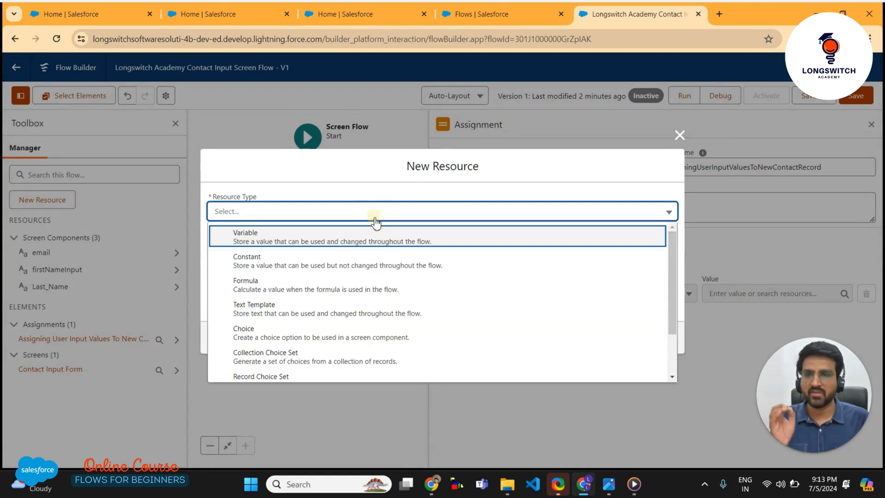
pyautogui.click(344, 233)
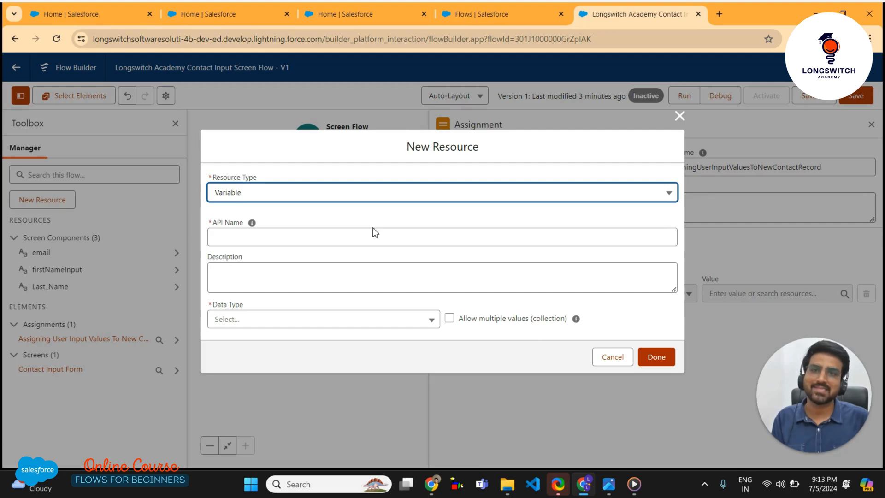
# Name the variable newContactRecord, keeping Variable as the resource type
pyautogui.click(263, 233)
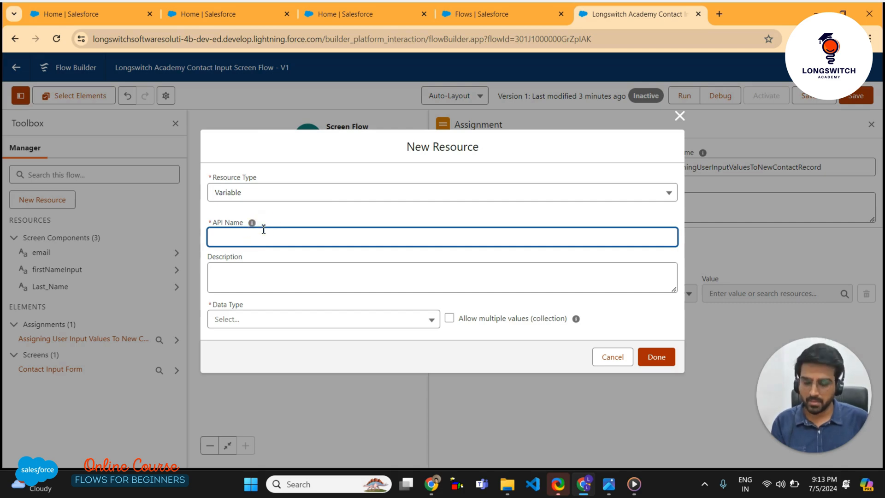
pyautogui.write('newC')
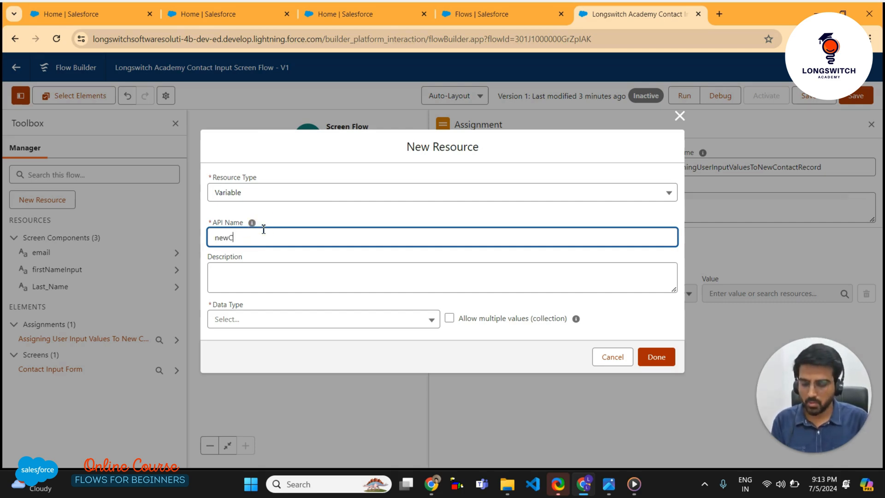
pyautogui.write('ontaca')
pyautogui.press('BackSpace')
pyautogui.press('BackSpace')
pyautogui.press('BackSpace')
pyautogui.write('ac')
pyautogui.press('BackSpace')
pyautogui.press('BackSpace')
pyautogui.write('actRecord')
pyautogui.click(319, 214)
pyautogui.click(329, 193)
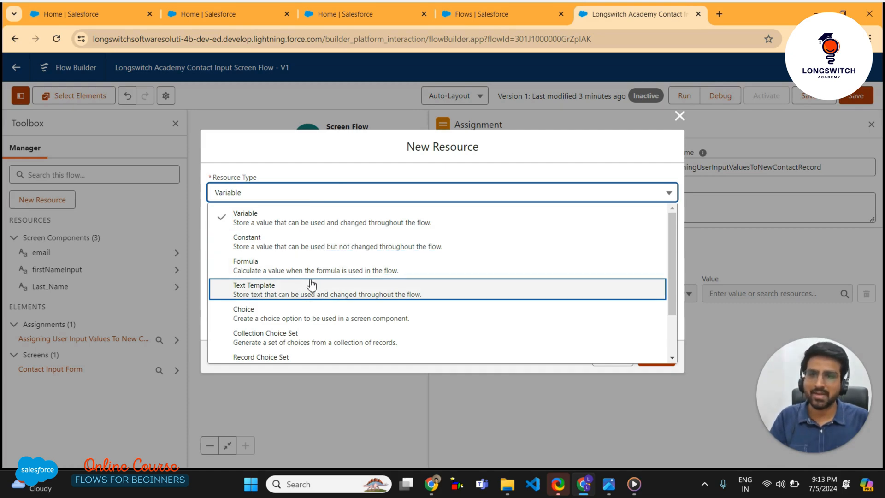
pyautogui.scroll(-2, 300, 323)
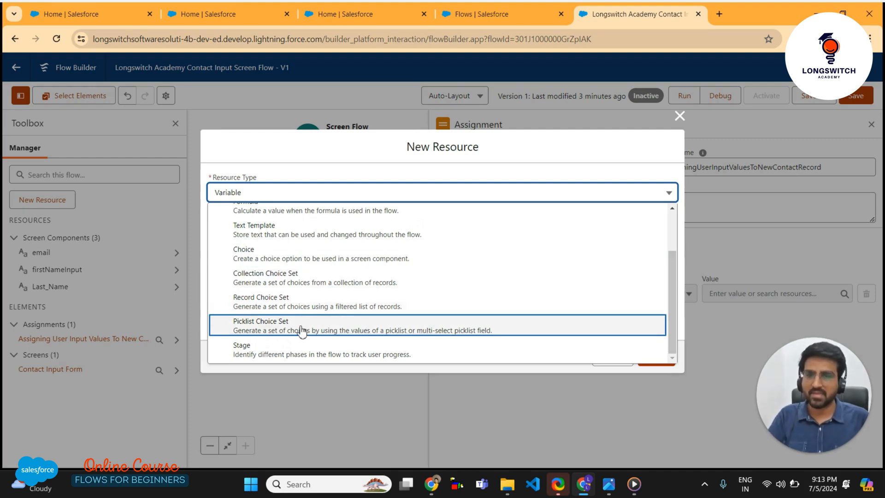
pyautogui.scroll(2, 300, 330)
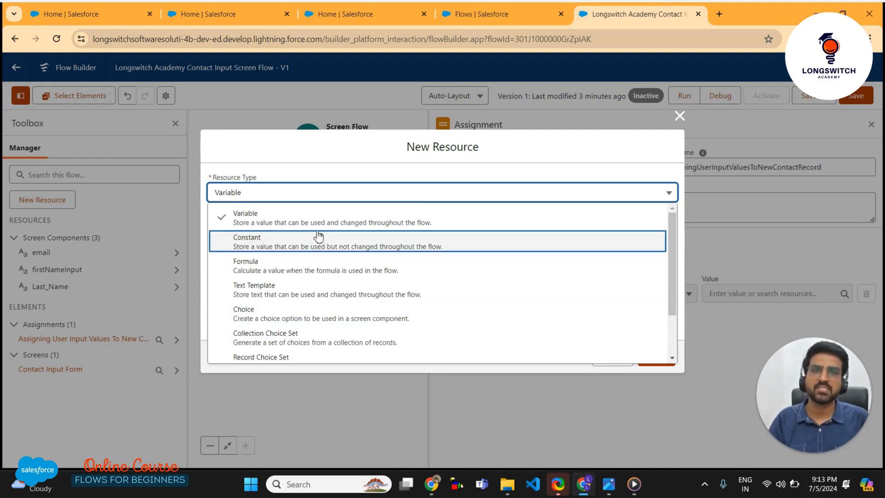
pyautogui.click(316, 214)
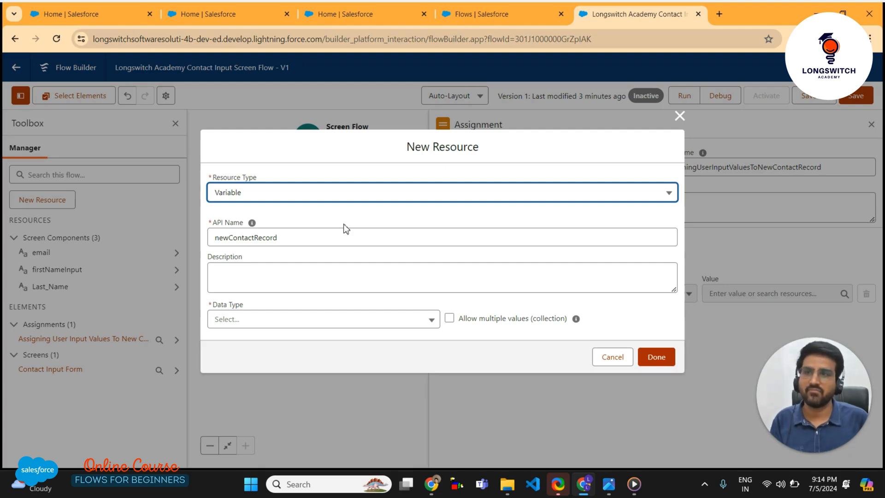
# Give newContactRecord the Record data type with object Contact and finish creating it
pyautogui.click(295, 319)
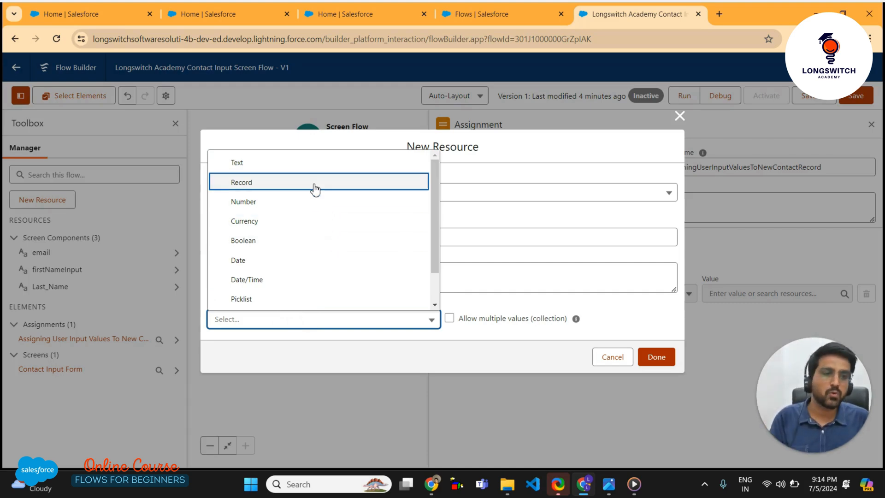
pyautogui.click(315, 183)
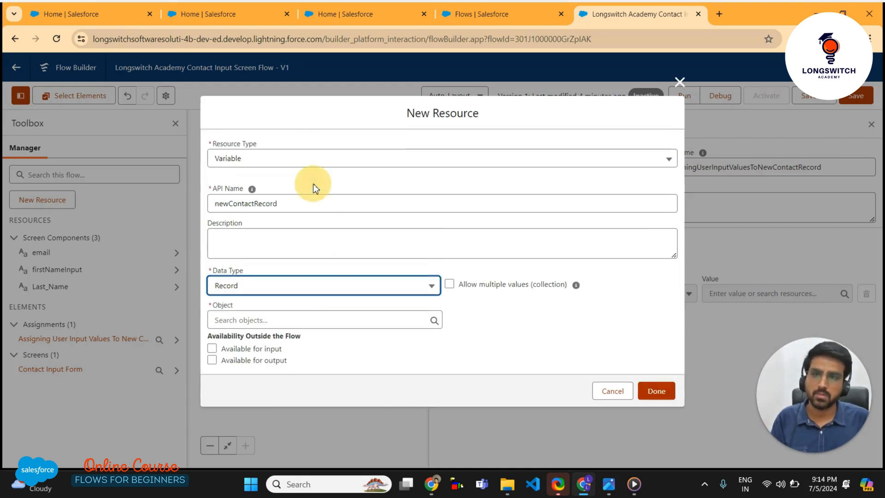
pyautogui.click(303, 290)
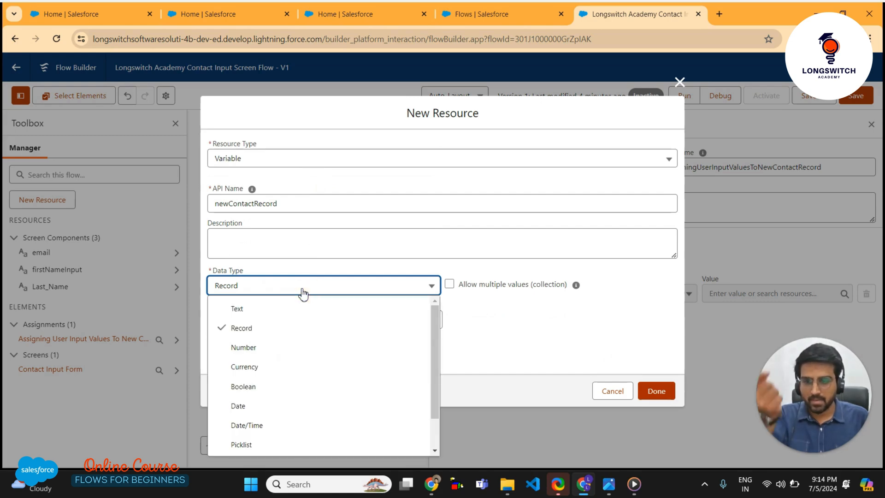
pyautogui.scroll(-1, 298, 403)
pyautogui.scroll(1, 297, 420)
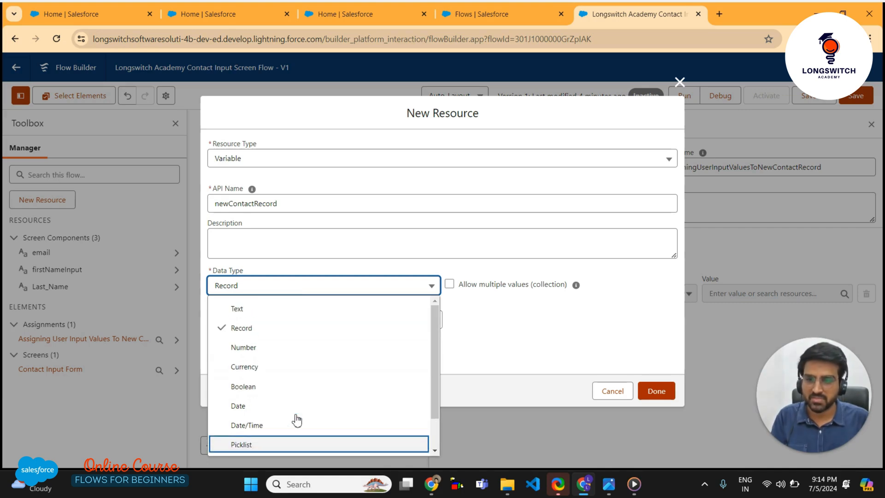
pyautogui.click(552, 336)
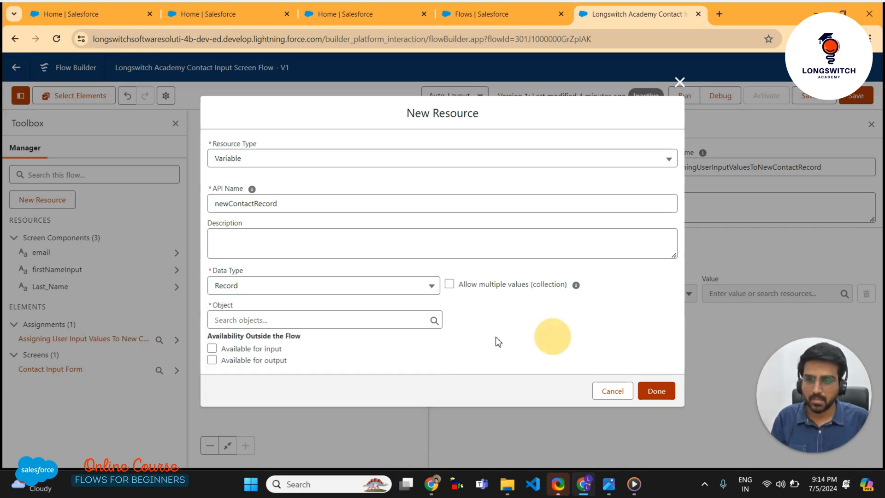
pyautogui.click(334, 316)
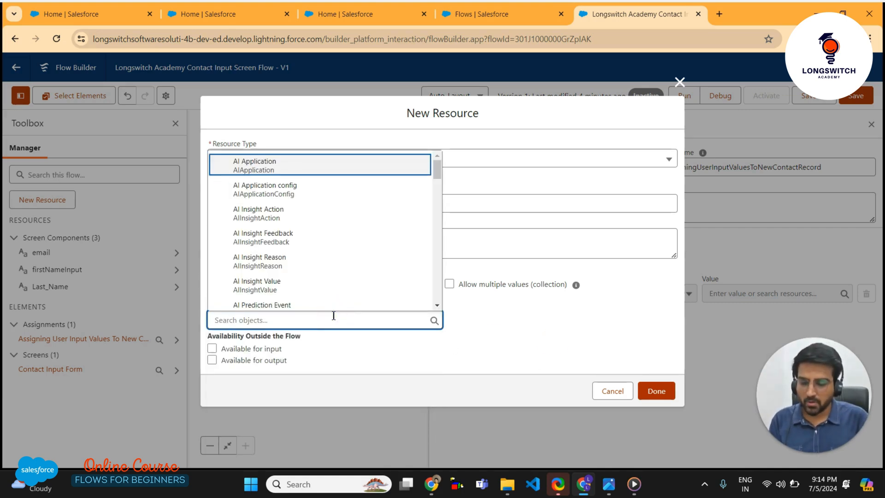
pyautogui.write('cont')
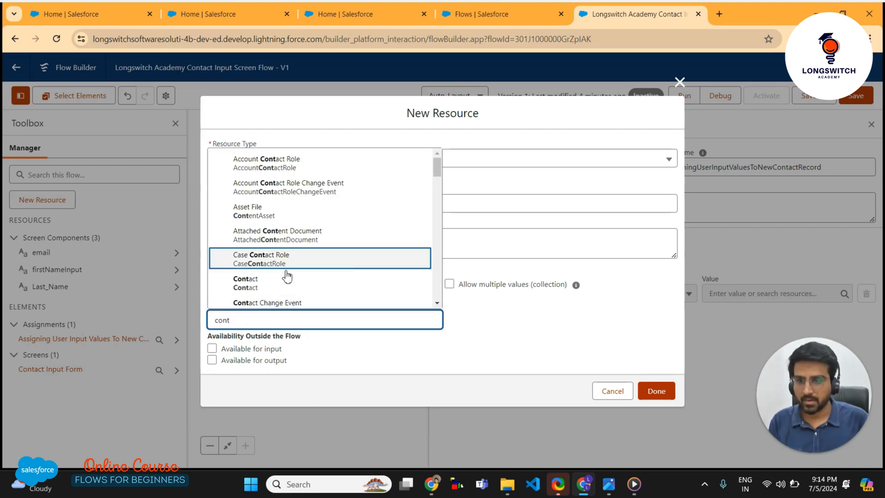
pyautogui.click(286, 287)
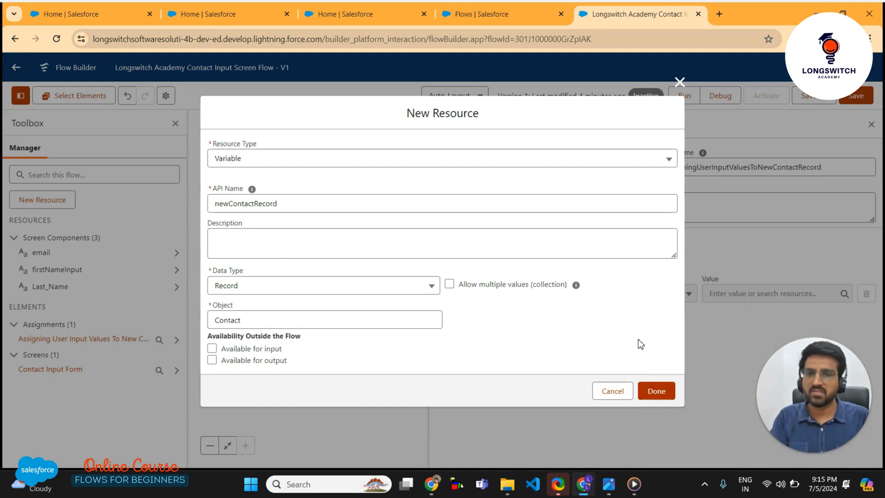
pyautogui.click(669, 391)
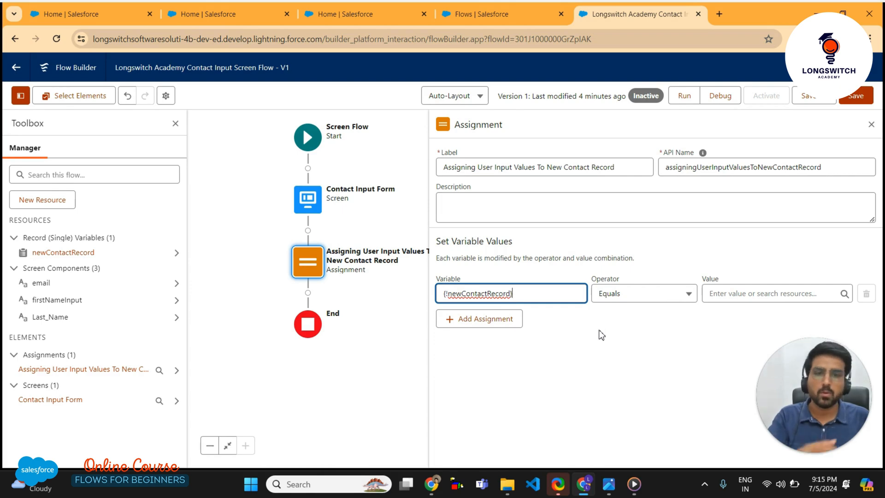
# Make the first assignment row set newContactRecord > FirstName Equals firstNameInput
pyautogui.click(551, 288)
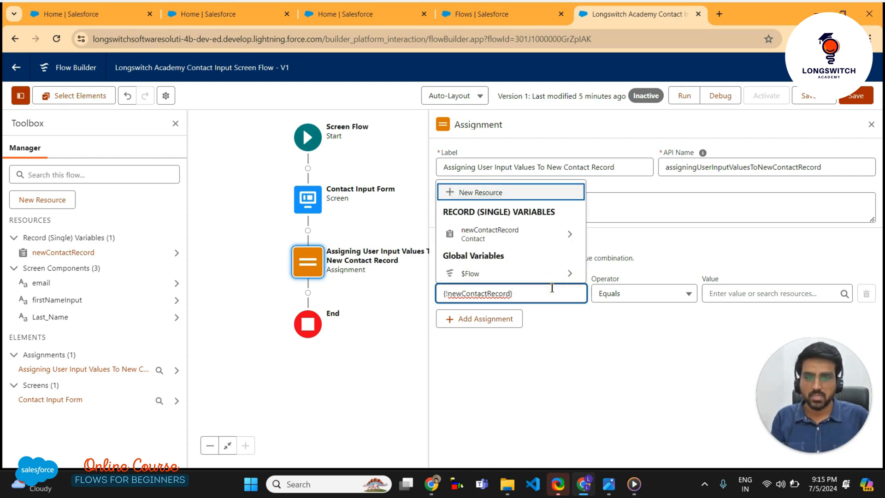
pyautogui.click(571, 236)
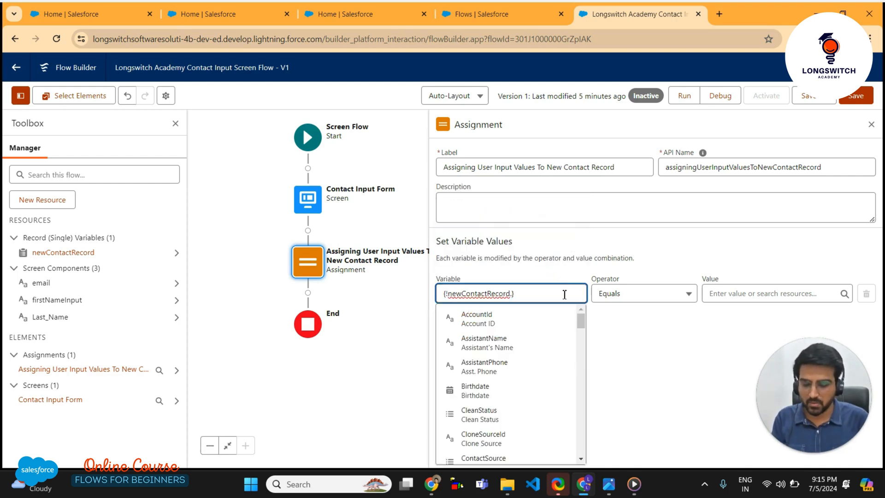
pyautogui.write('first')
pyautogui.click(534, 325)
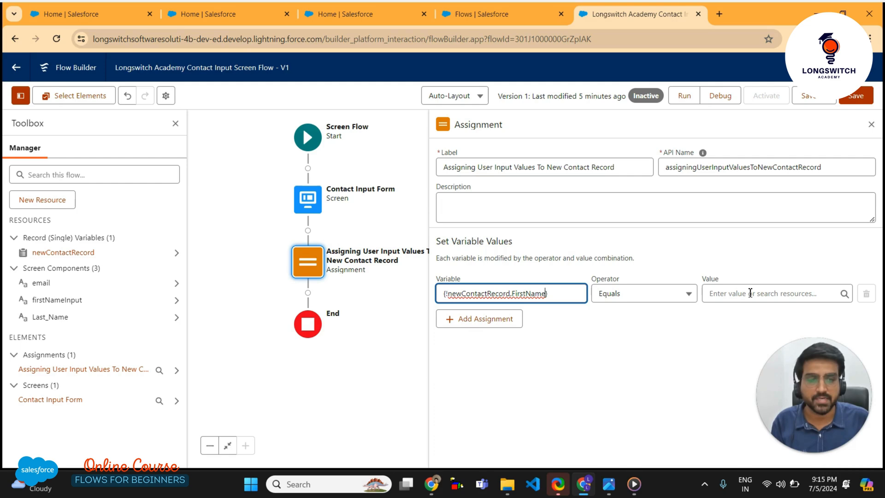
pyautogui.click(655, 293)
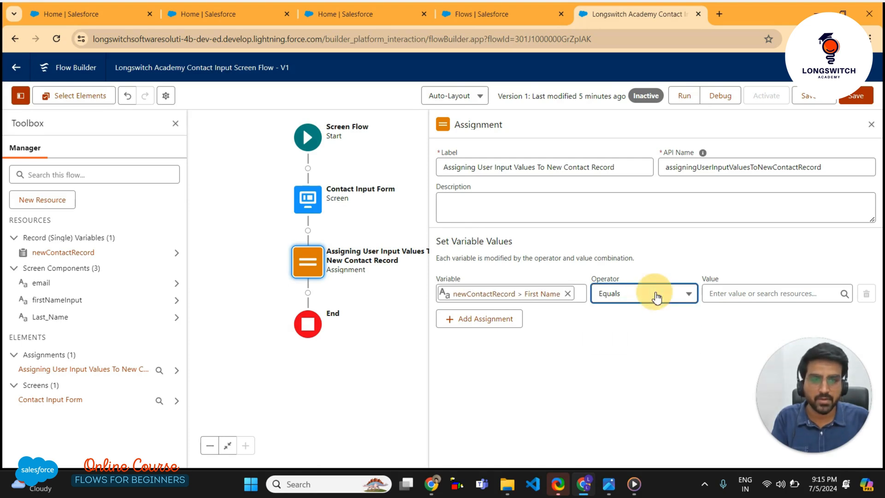
pyautogui.click(745, 293)
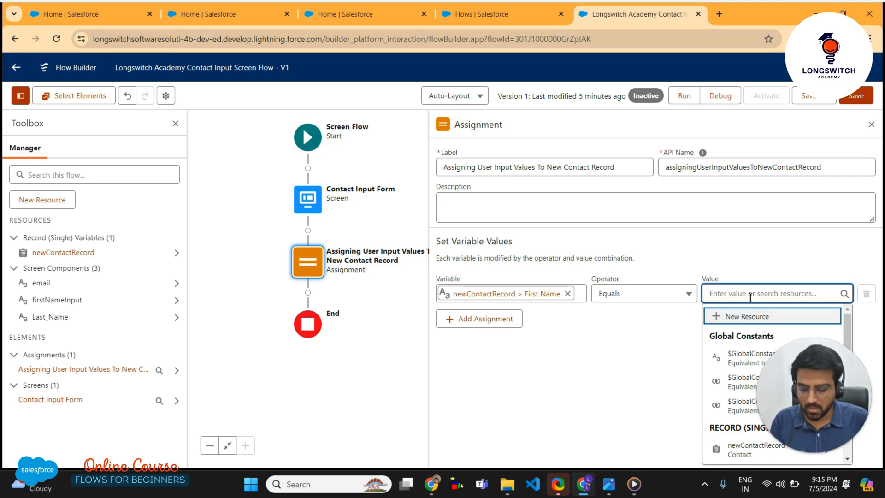
pyautogui.write('firs')
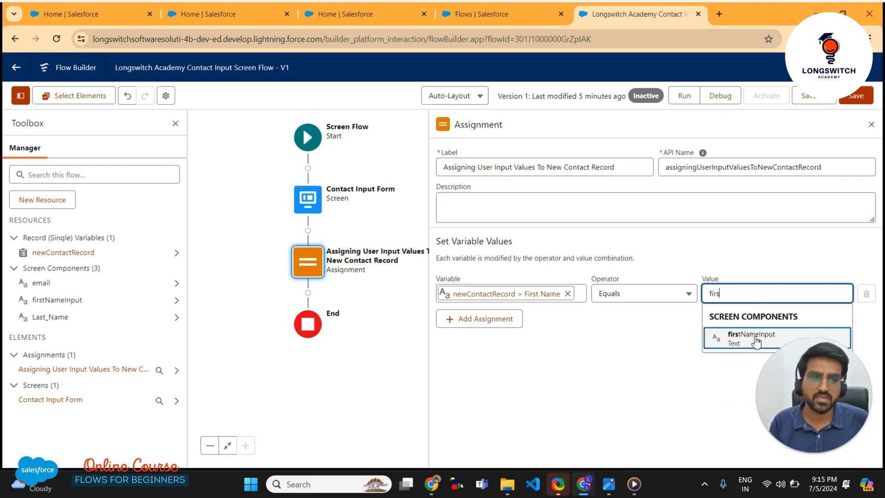
pyautogui.click(750, 335)
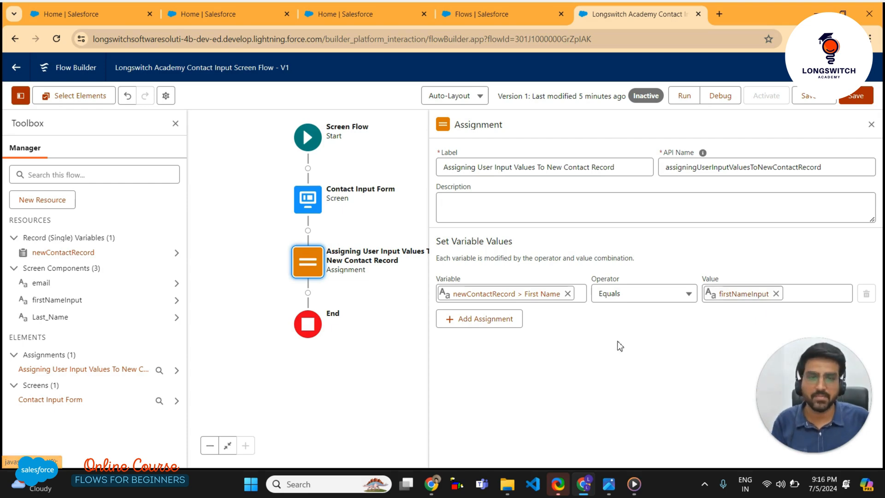
# Add a second row assigning newContactRecord > LastName the value Last_Name, dismissing a battery popup
pyautogui.click(497, 328)
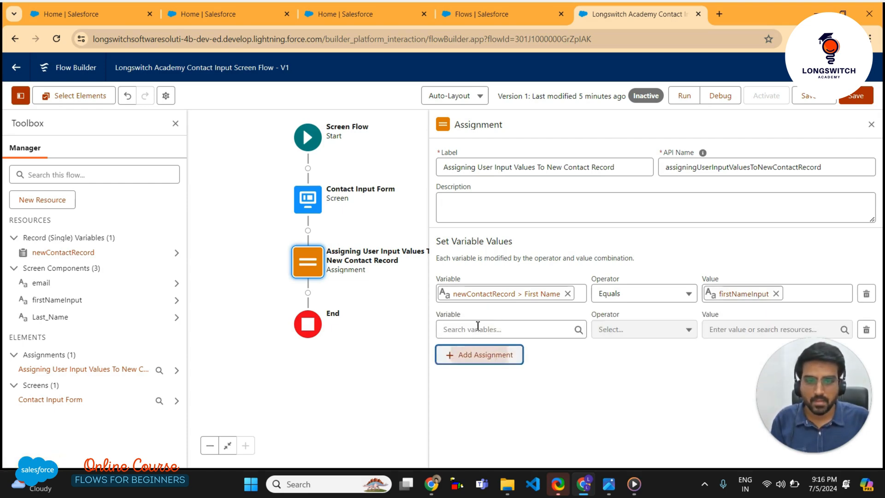
pyautogui.click(480, 328)
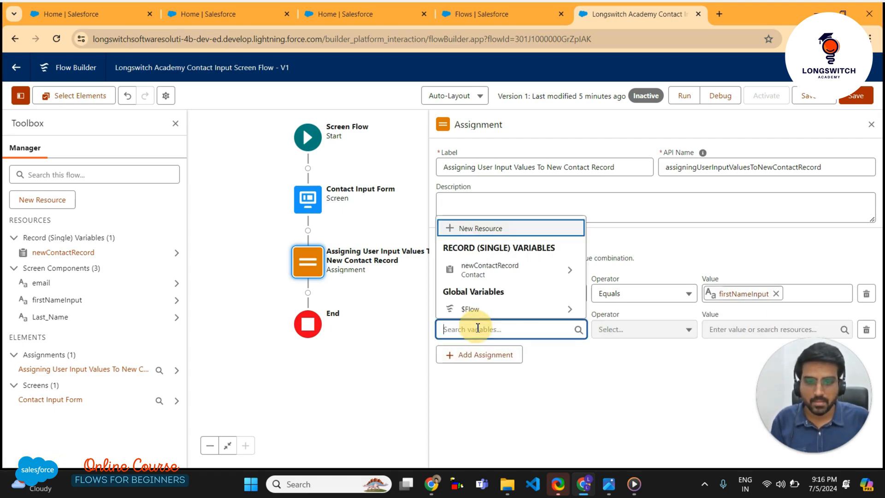
pyautogui.click(505, 272)
pyautogui.write('.las')
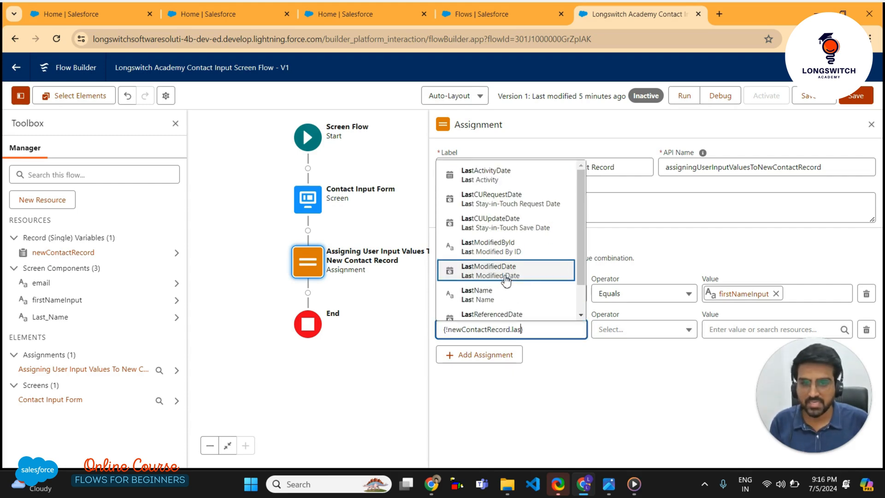
pyautogui.click(509, 300)
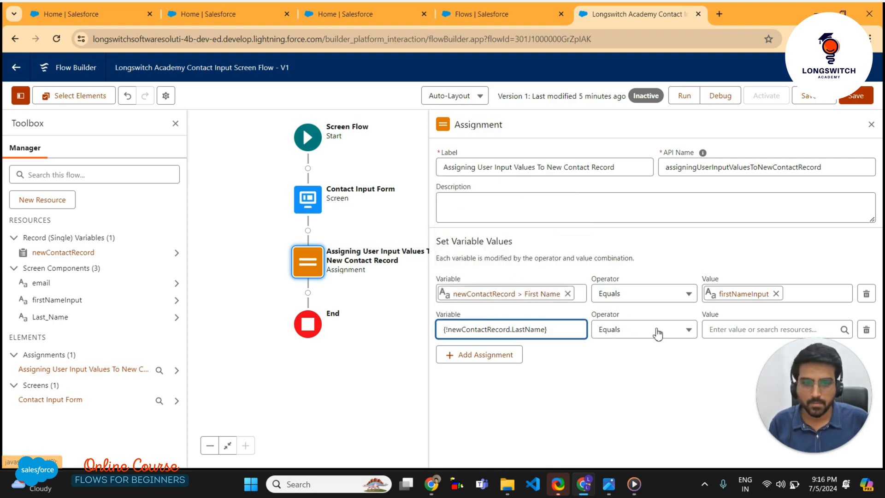
pyautogui.click(724, 330)
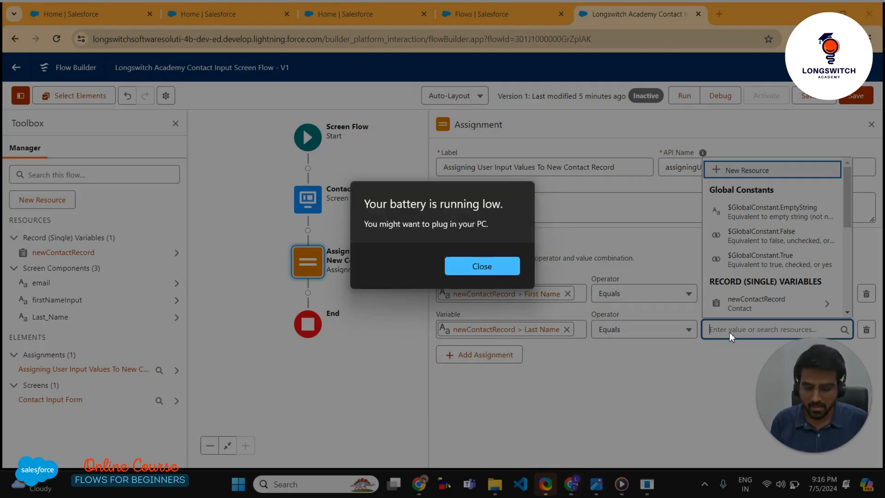
pyautogui.click(478, 272)
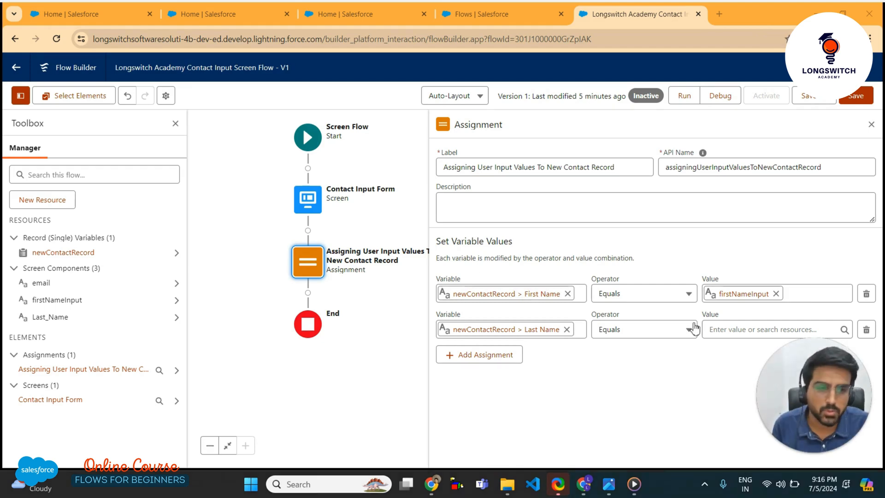
pyautogui.click(721, 329)
pyautogui.write('last')
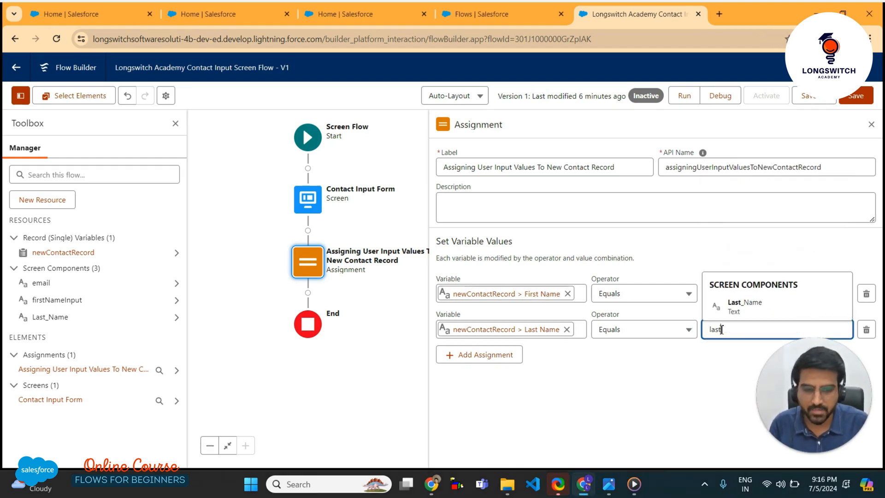
pyautogui.click(753, 311)
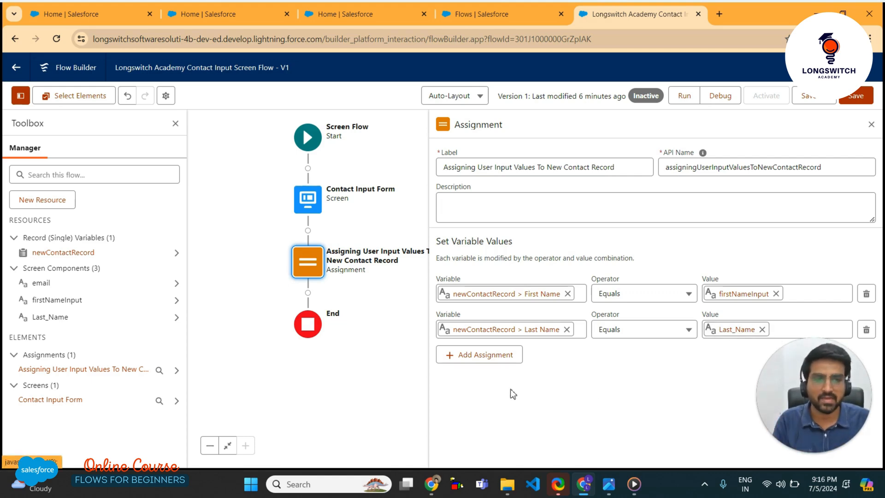
pyautogui.click(481, 355)
# Make the third row set newContactRecord > Email from the email input, then save the flow
pyautogui.click(481, 363)
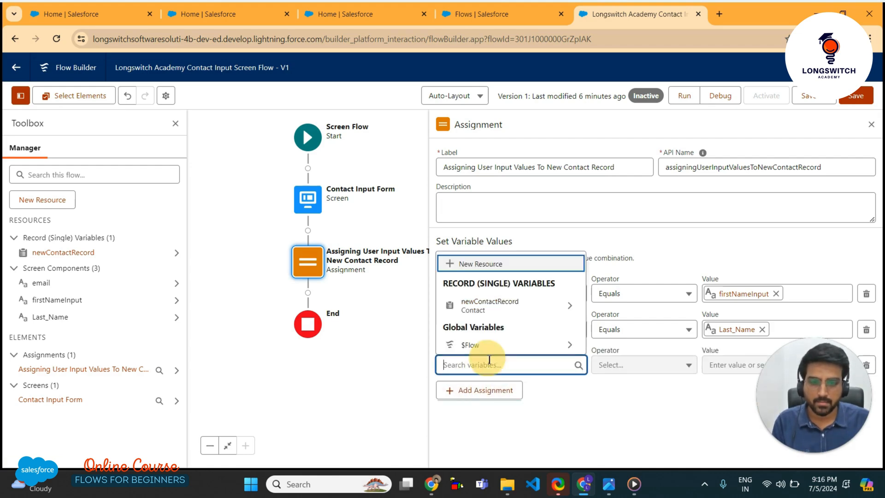
pyautogui.write('new')
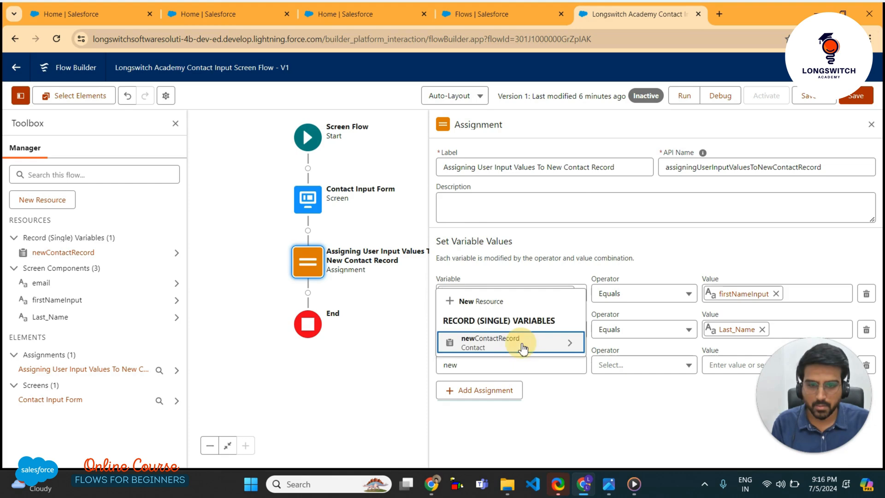
pyautogui.click(523, 346)
pyautogui.write('em')
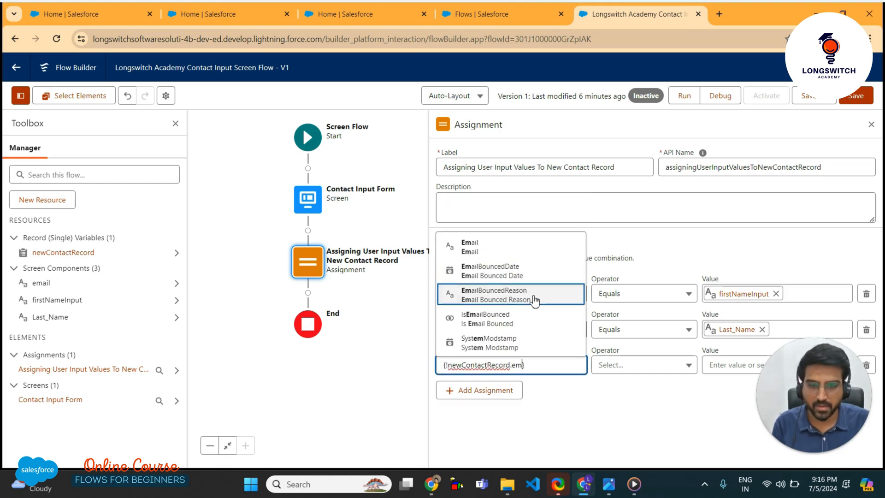
pyautogui.click(481, 246)
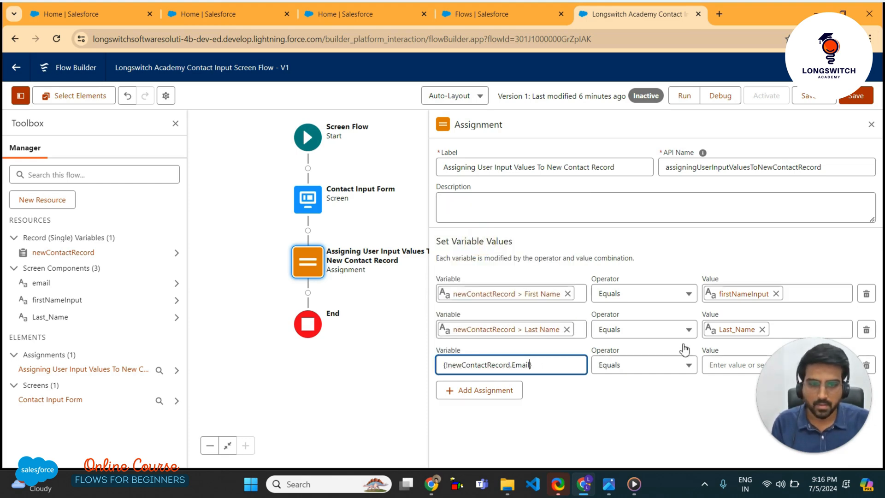
pyautogui.click(718, 365)
pyautogui.write('emai')
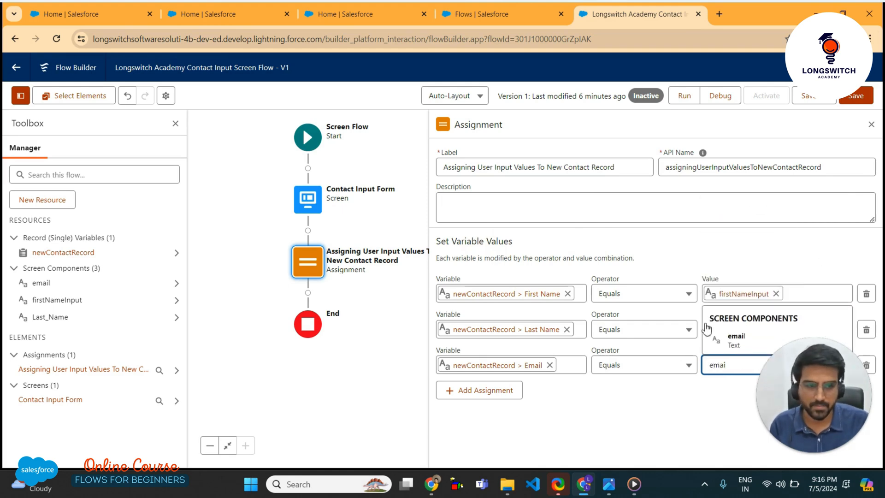
pyautogui.click(734, 338)
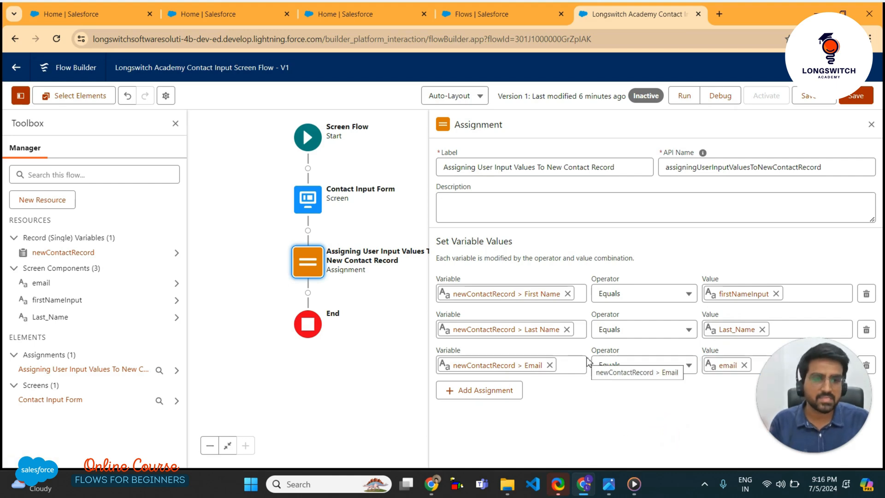
pyautogui.click(853, 98)
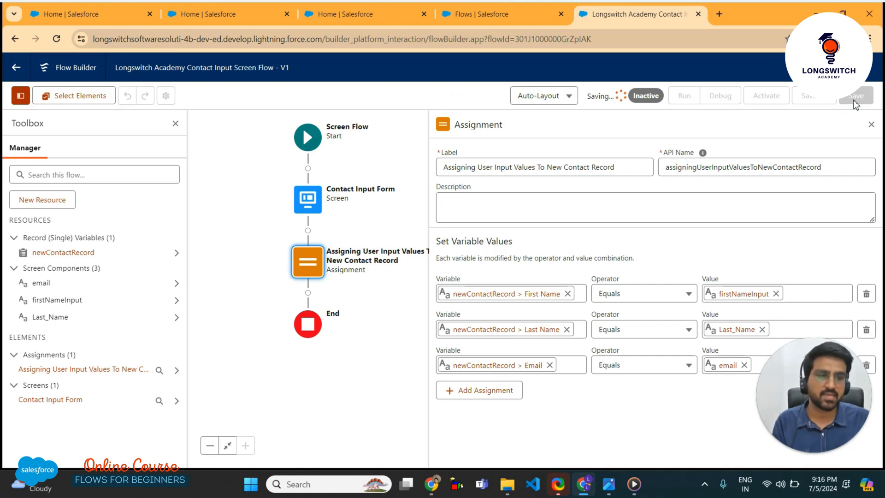
pyautogui.click(871, 125)
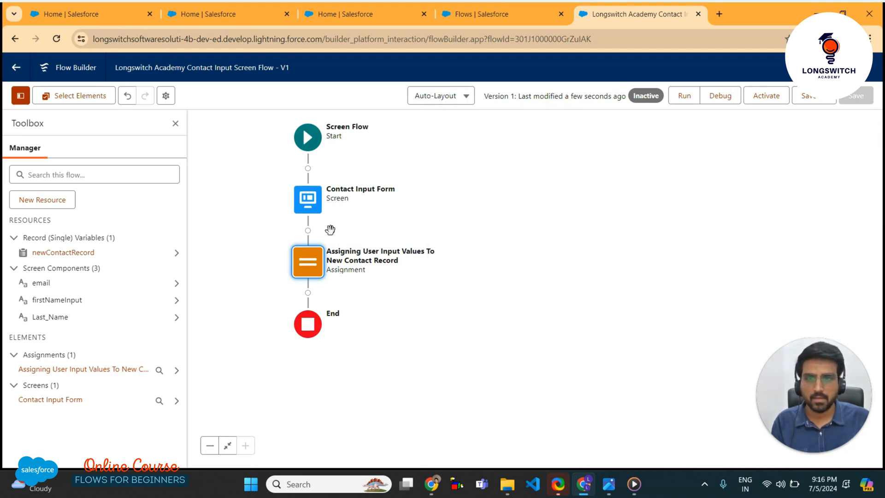
# In Contact Input Form, change the Last Name field's API name from Last_Name to lastNameInput
pyautogui.doubleClick(307, 205)
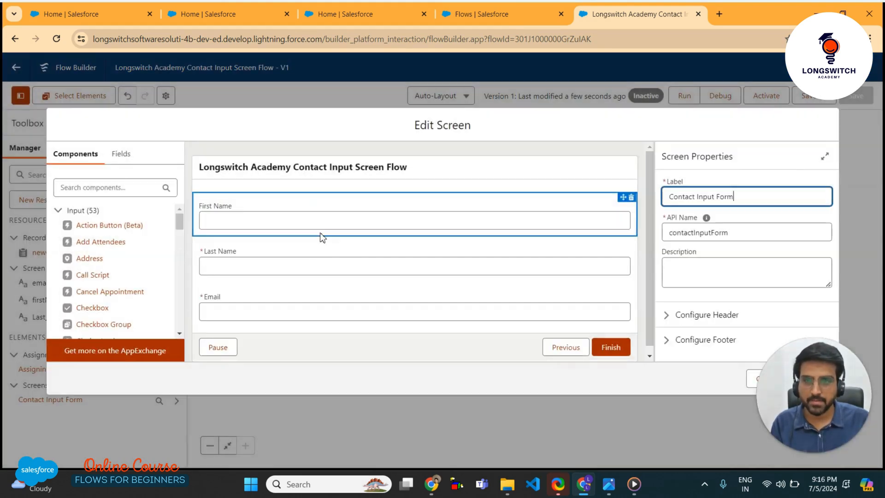
pyautogui.click(307, 263)
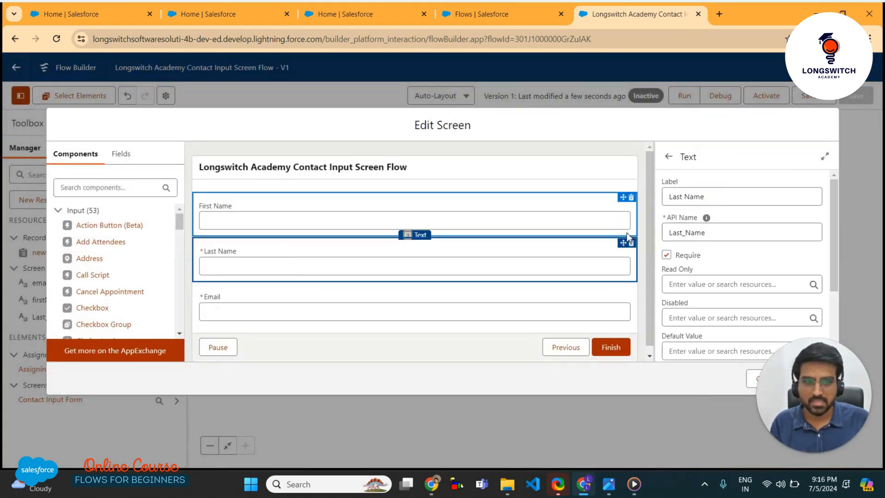
pyautogui.doubleClick(708, 233)
pyautogui.press('Home')
pyautogui.press('Delete')
pyautogui.write('l')
pyautogui.press('Right')
pyautogui.press('Right')
pyautogui.press('Right')
pyautogui.press('Right')
pyautogui.press('BackSpace')
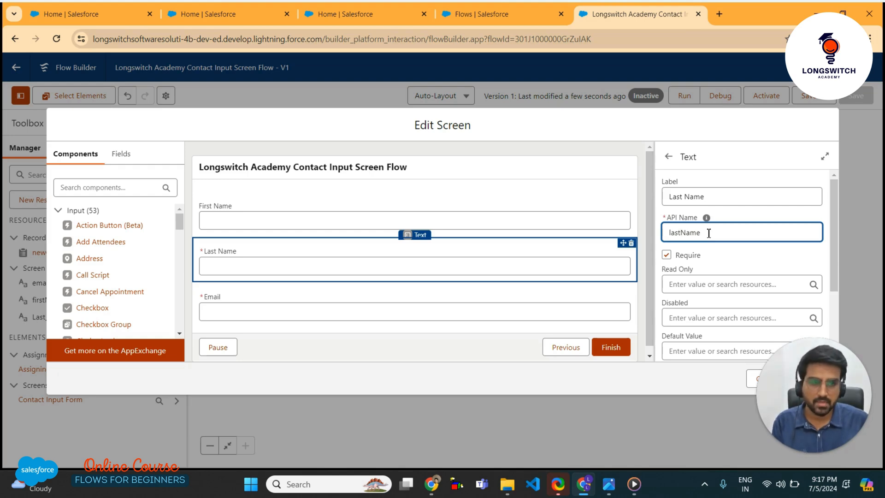
pyautogui.write('Input')
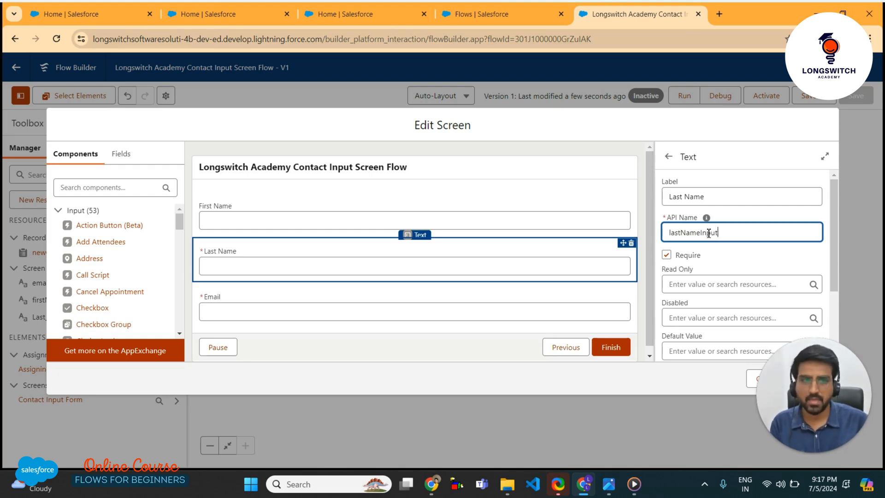
pyautogui.click(765, 215)
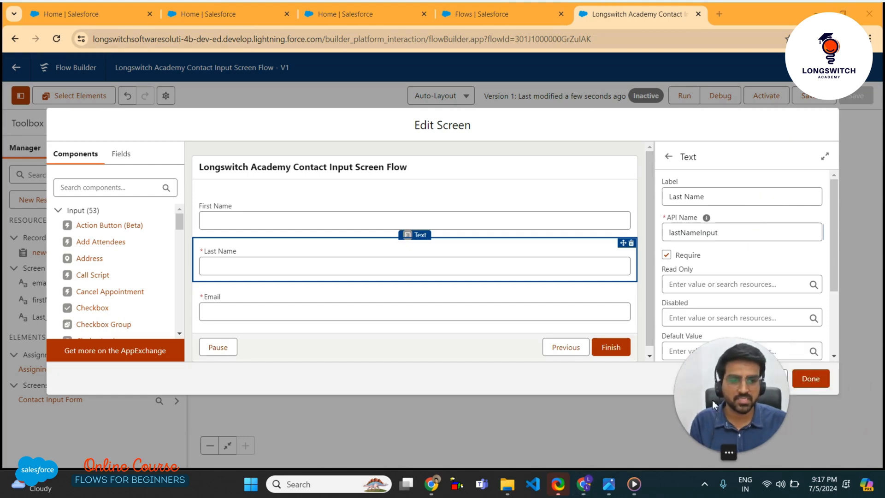
pyautogui.click(823, 381)
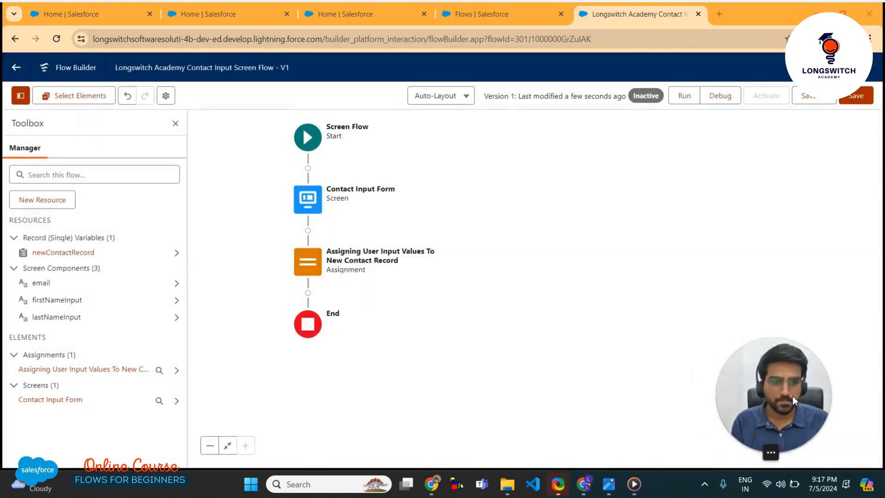
pyautogui.click(317, 263)
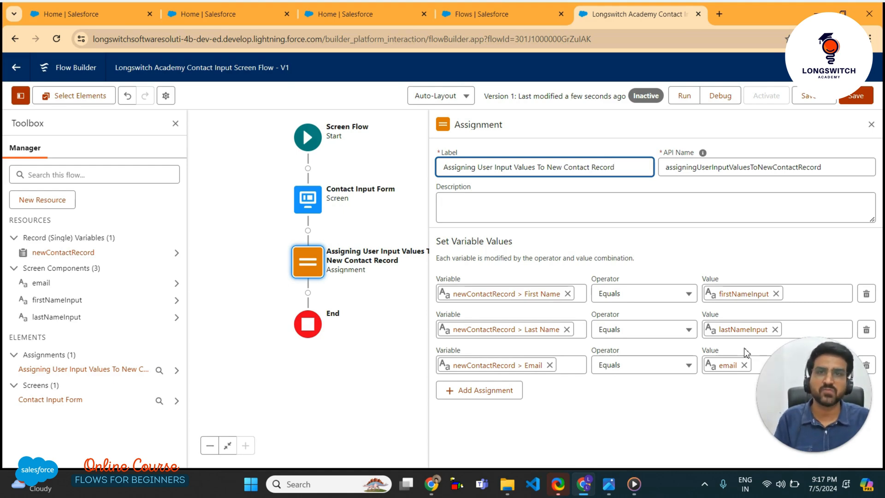
pyautogui.click(871, 125)
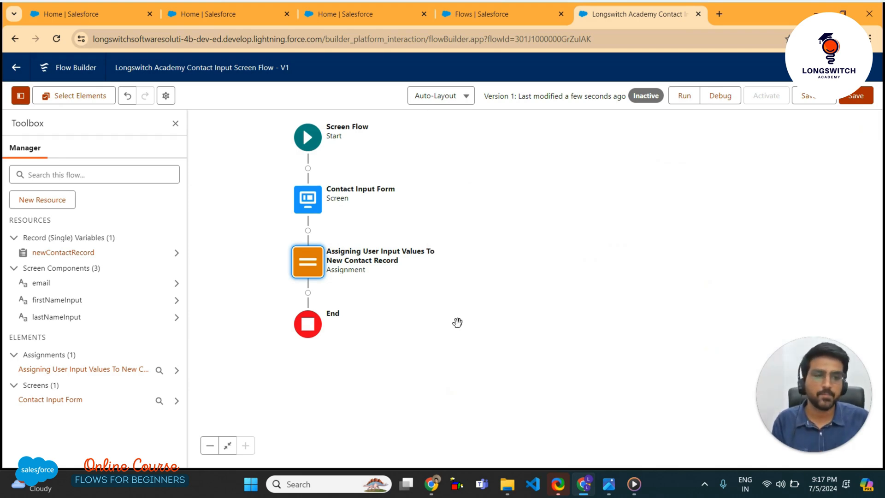
# Add a Create Records element after the Assignment labelled 'Insert New Contact In Database'
pyautogui.click(308, 293)
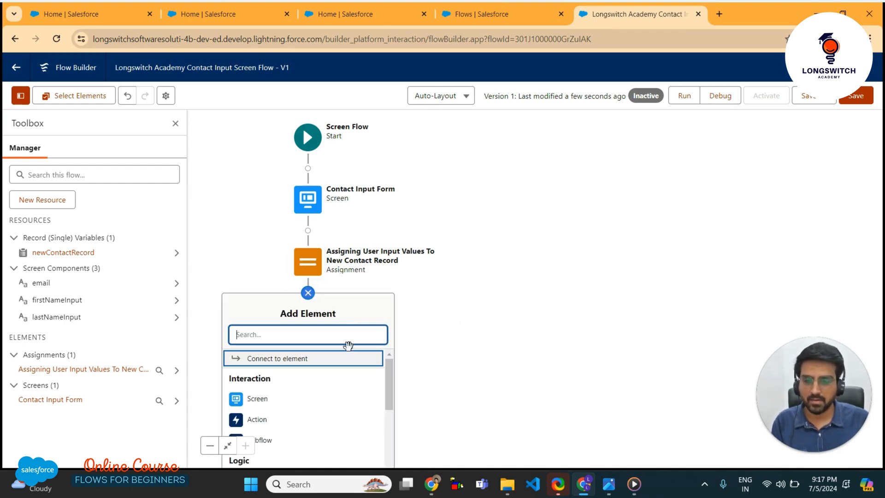
pyautogui.scroll(-5, 368, 364)
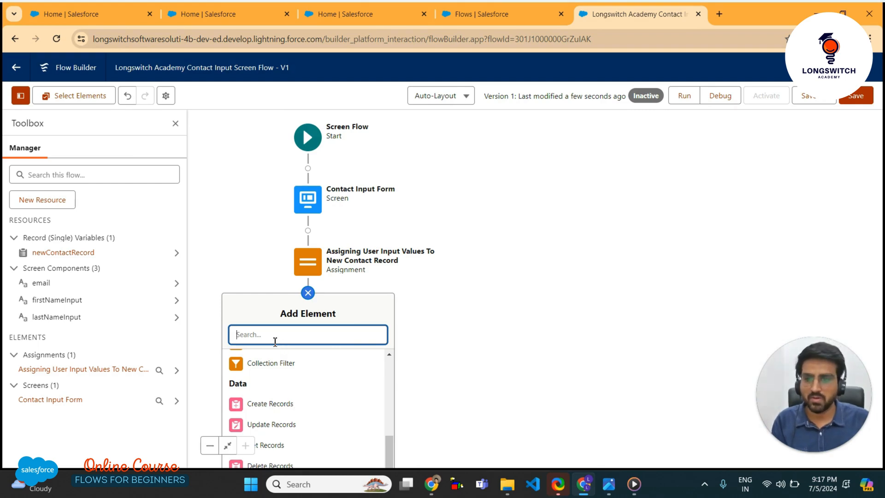
pyautogui.write('re')
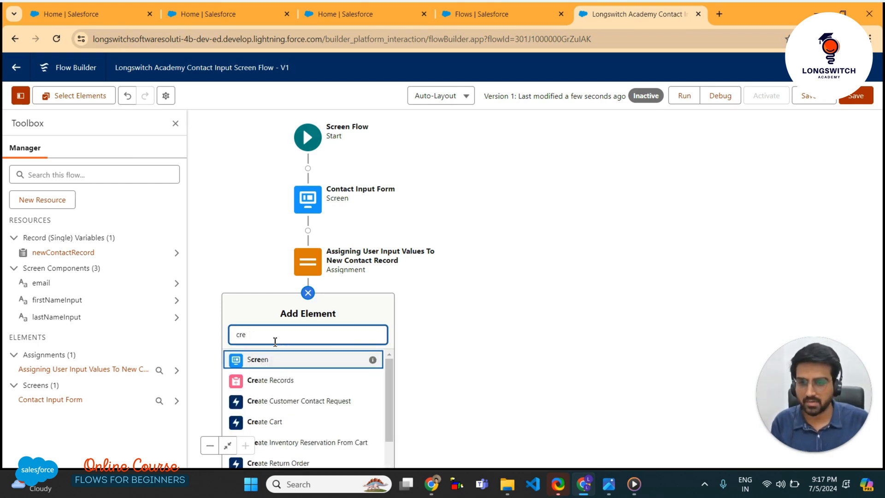
pyautogui.click(284, 381)
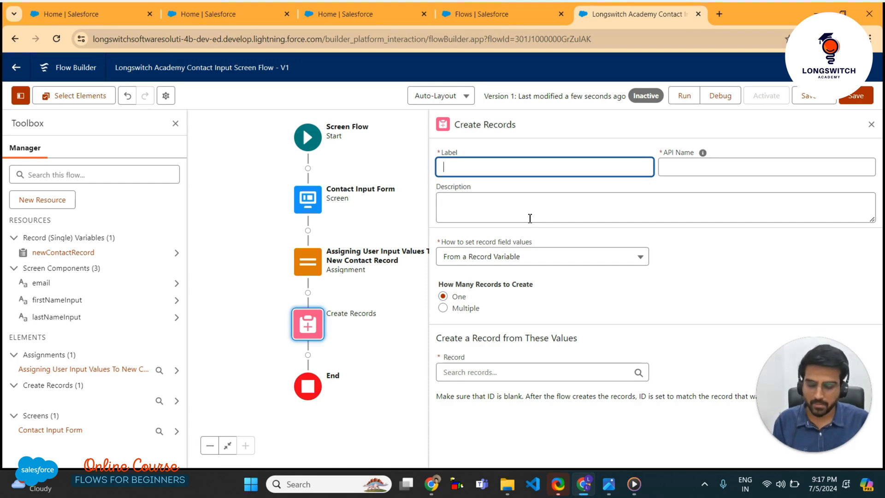
pyautogui.write('Insert Nrw')
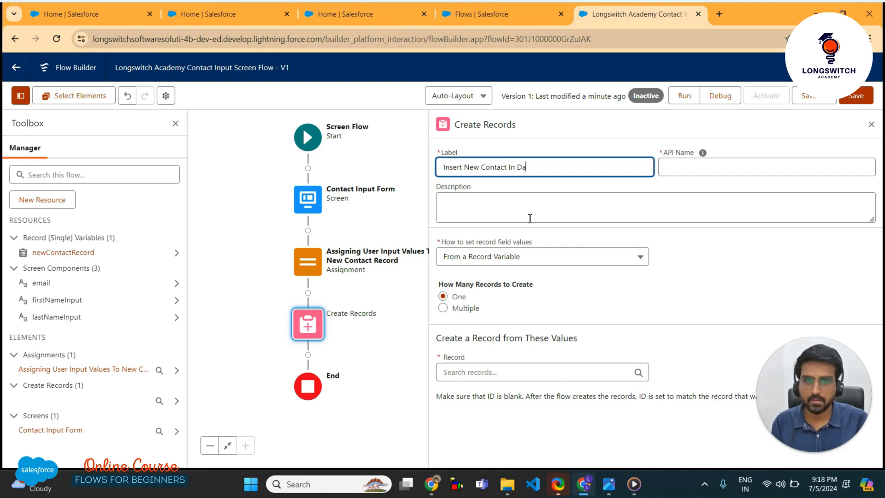
pyautogui.click(715, 275)
# Delete the underscores from the Create Records element's API name
pyautogui.click(685, 169)
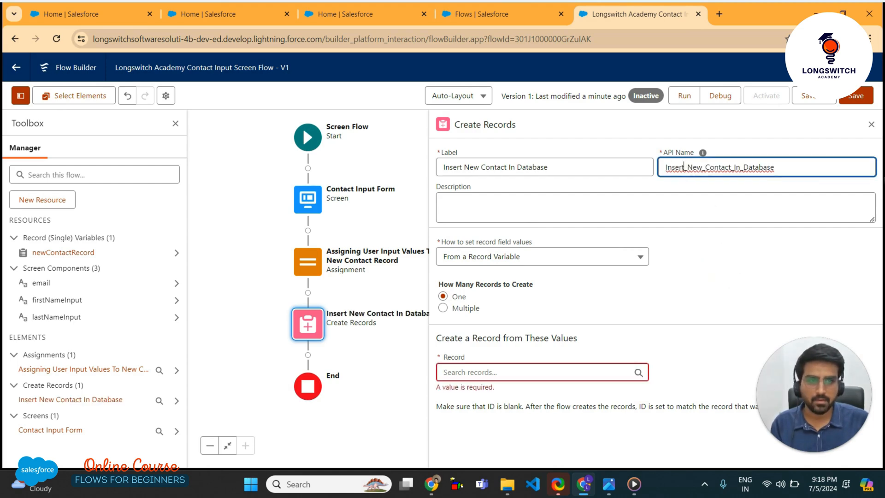
pyautogui.click(702, 166)
pyautogui.press('BackSpace')
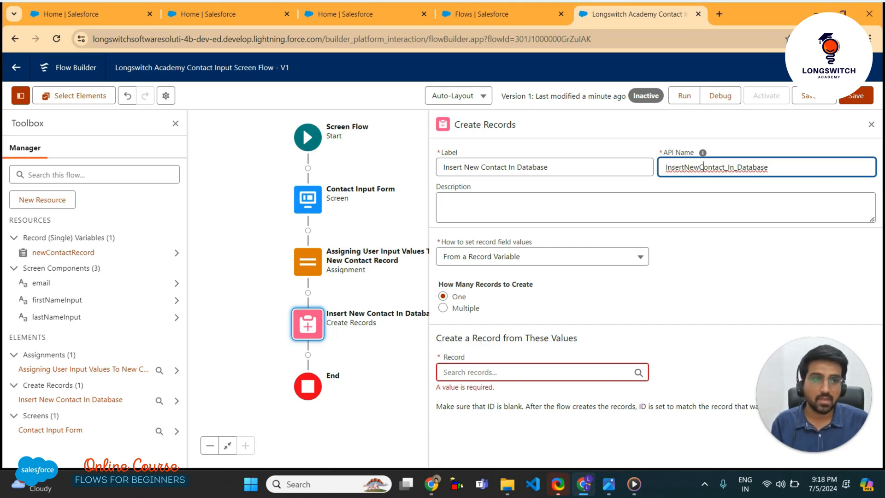
pyautogui.press('BackSpace')
pyautogui.click(735, 167)
pyautogui.press('BackSpace')
# Set the API name to insertNewContactInDatabase, create from record variable newContactRecord, and save
pyautogui.click(666, 167)
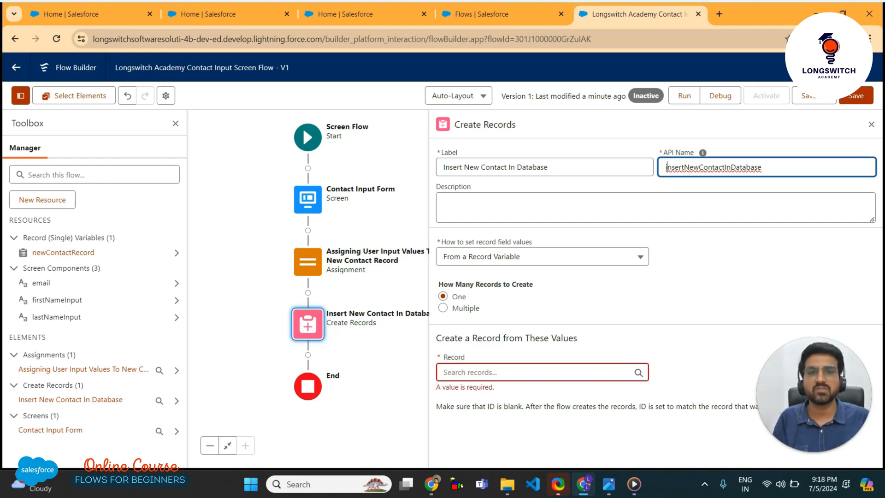
pyautogui.click(761, 293)
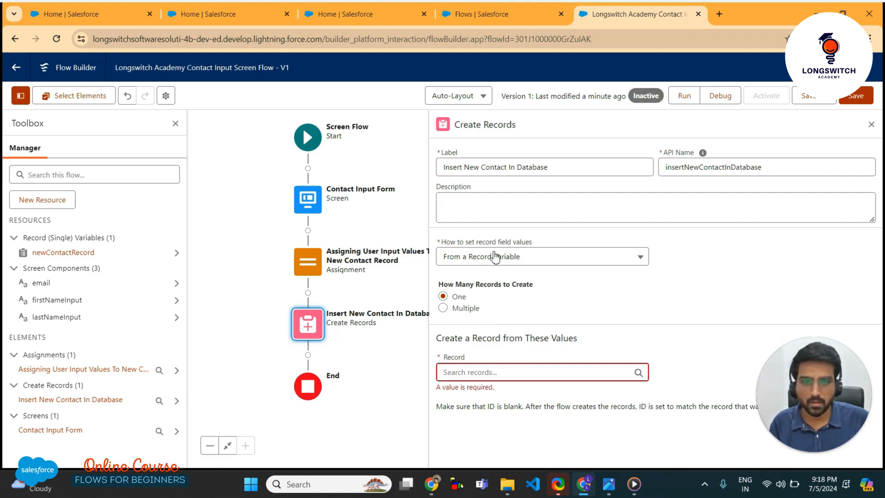
pyautogui.click(516, 260)
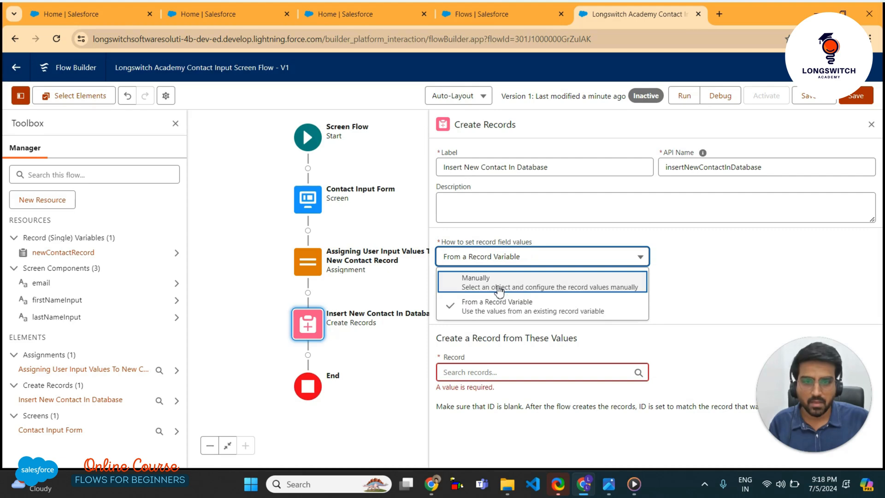
pyautogui.click(571, 308)
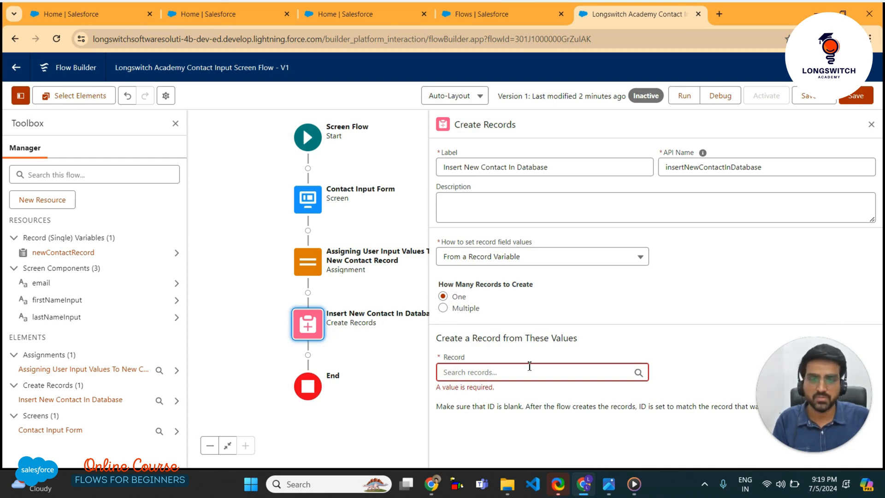
pyautogui.click(482, 374)
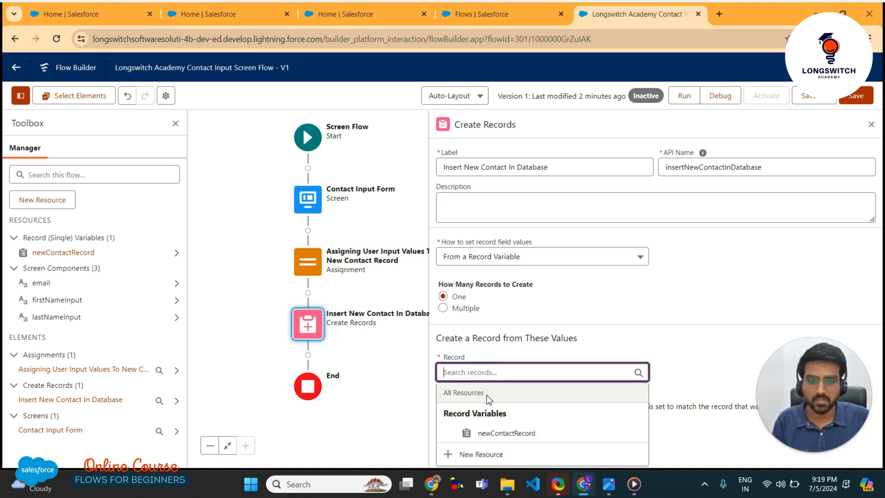
pyautogui.click(511, 438)
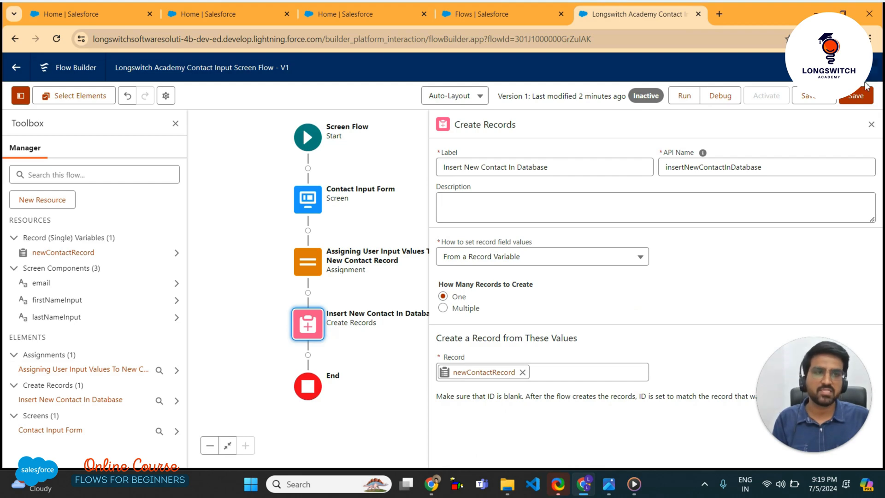
pyautogui.click(855, 99)
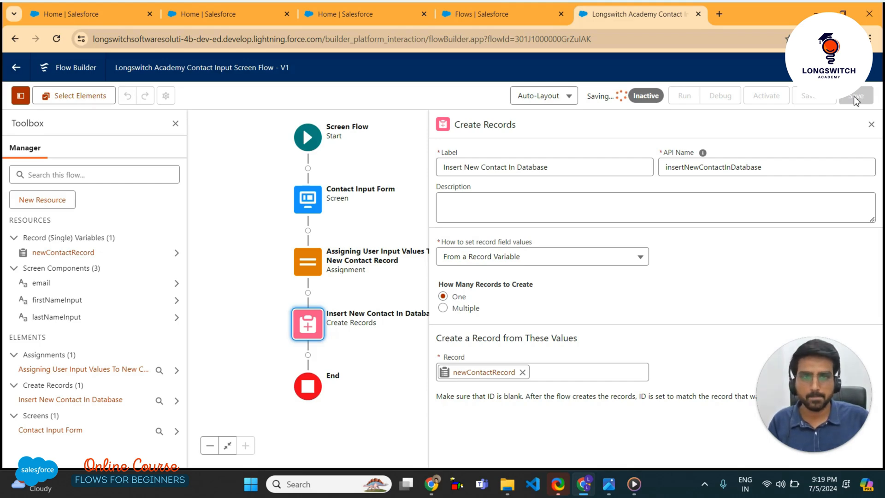
pyautogui.click(872, 126)
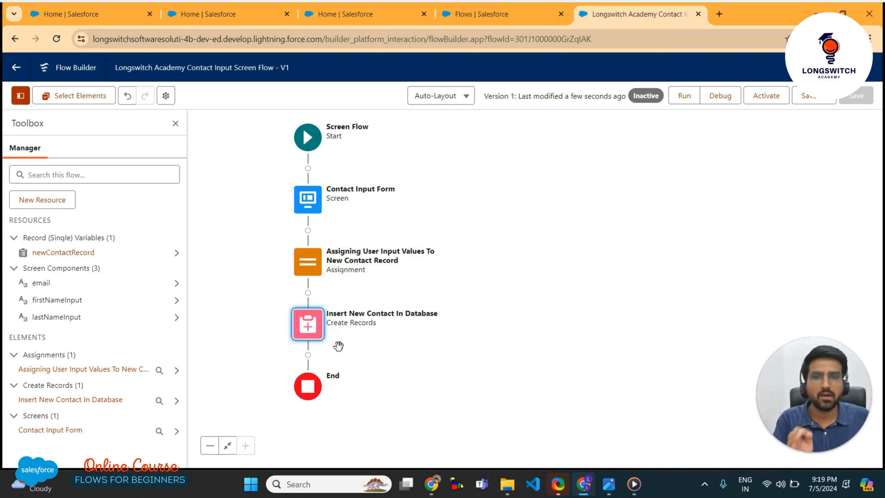
# Bring up the action menu of the Insert New Contact In Database element
pyautogui.click(309, 327)
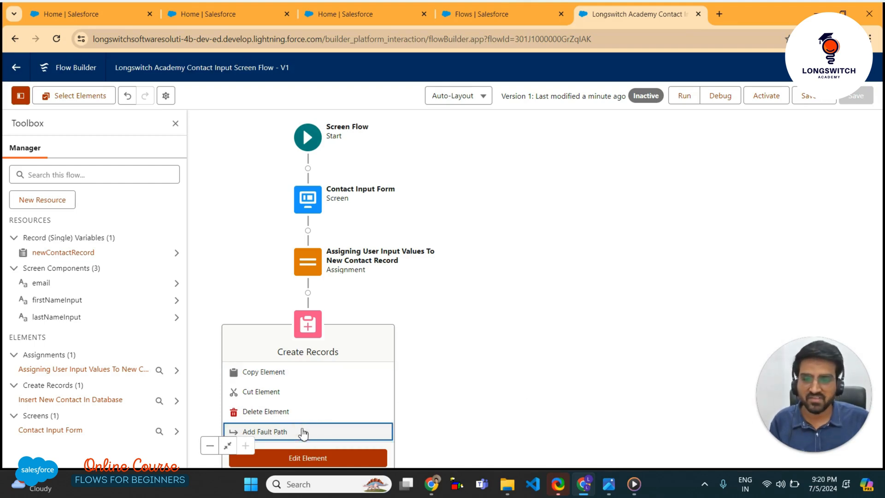
# Add a fault path to the Create Records step and add a new Screen element on it
pyautogui.click(302, 432)
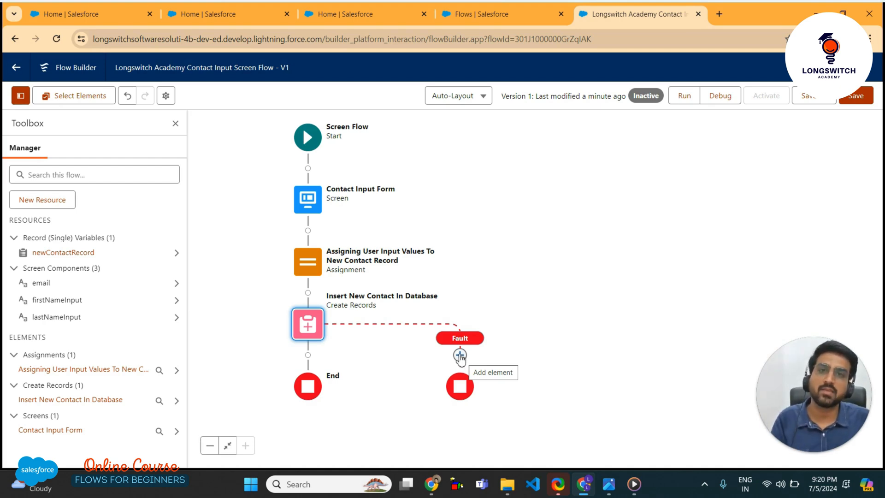
pyautogui.click(459, 355)
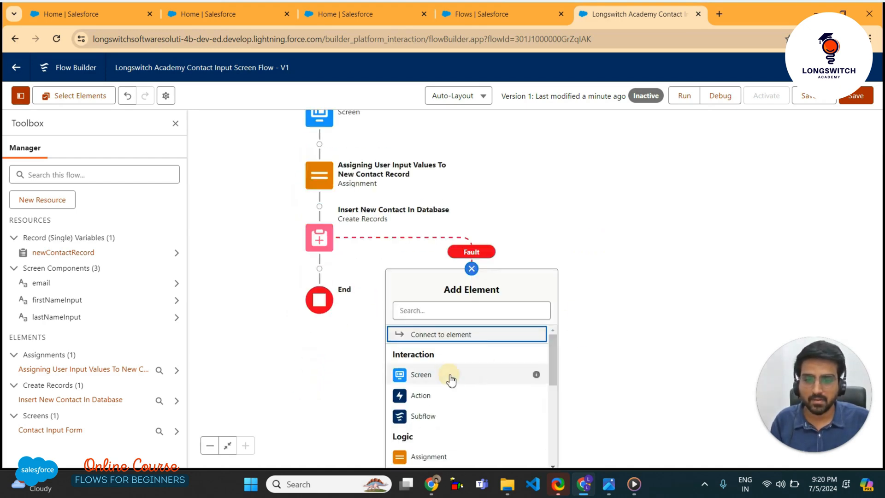
pyautogui.click(451, 381)
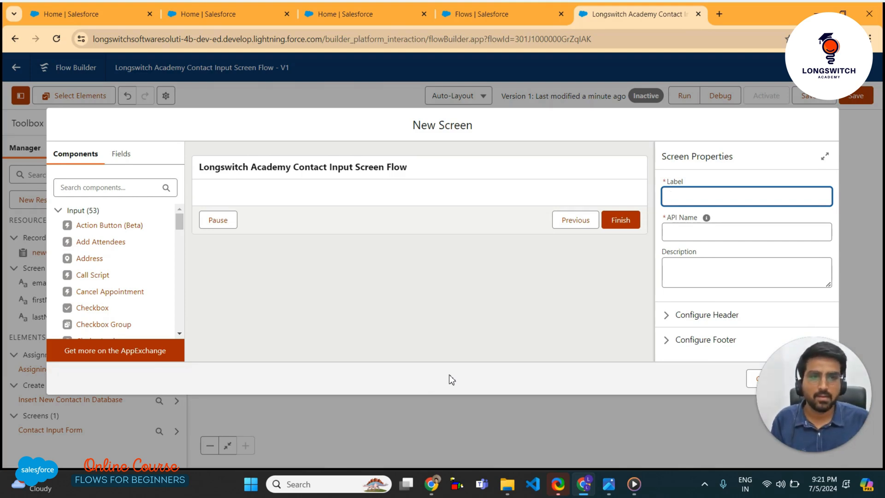
# Enter the label 'DML Operation Error Screen' and change the generated API name to dmlOperationErrorScreen
pyautogui.write('DML Opera')
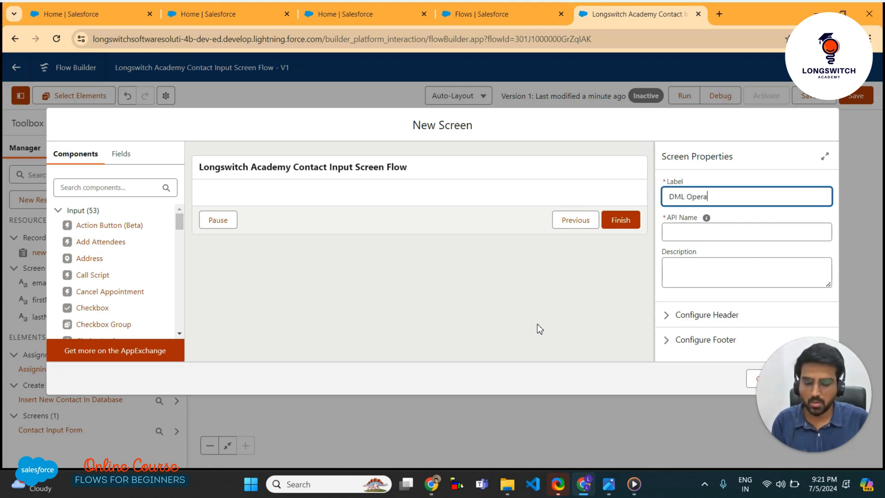
pyautogui.write('tion Err')
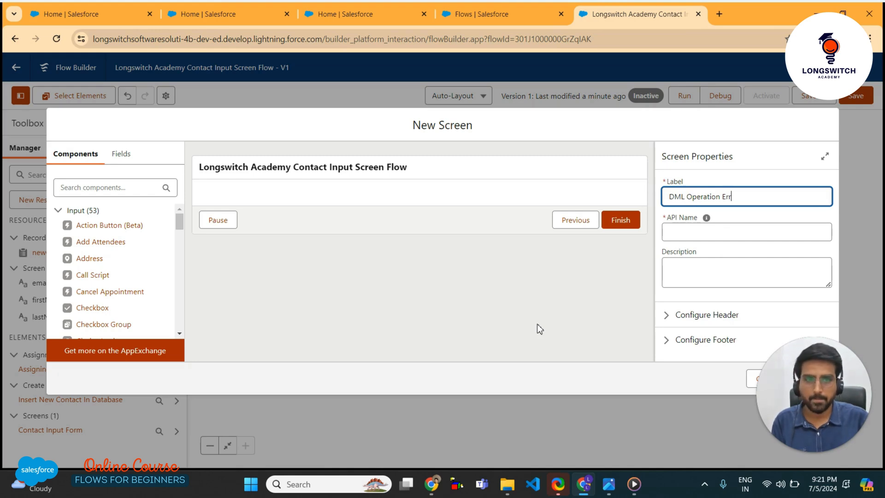
pyautogui.write('or Scr')
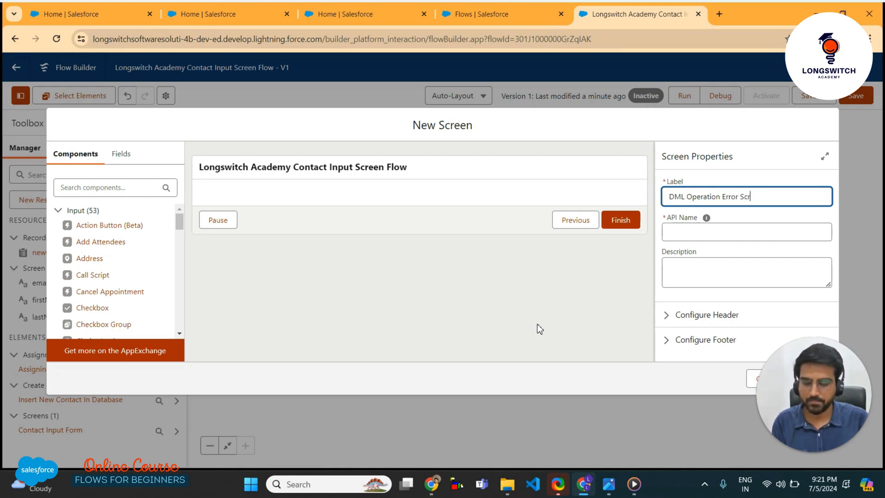
pyautogui.write('een')
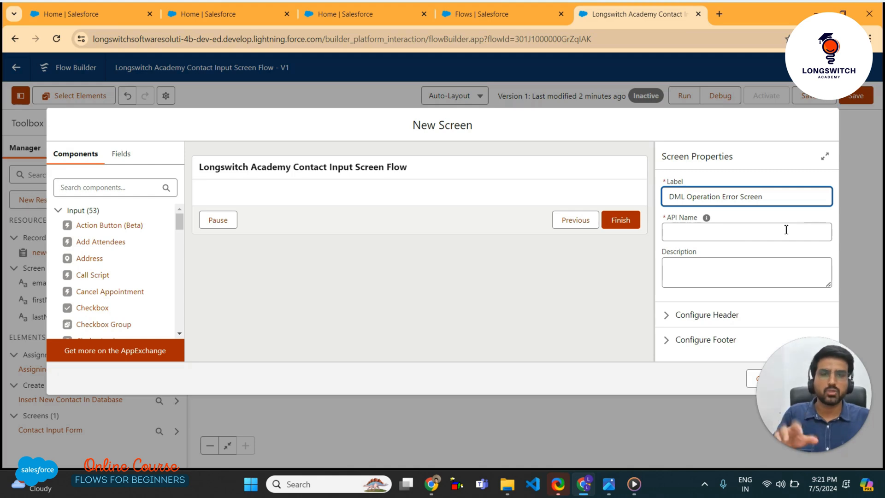
pyautogui.click(751, 220)
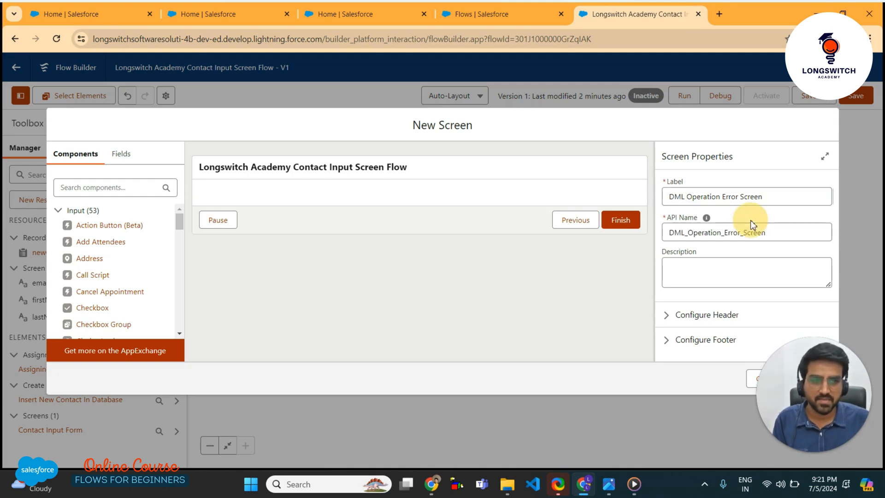
pyautogui.click(689, 235)
pyautogui.press('BackSpace')
pyautogui.press('BackSpace')
pyautogui.press('BackSpace')
pyautogui.press('BackSpace')
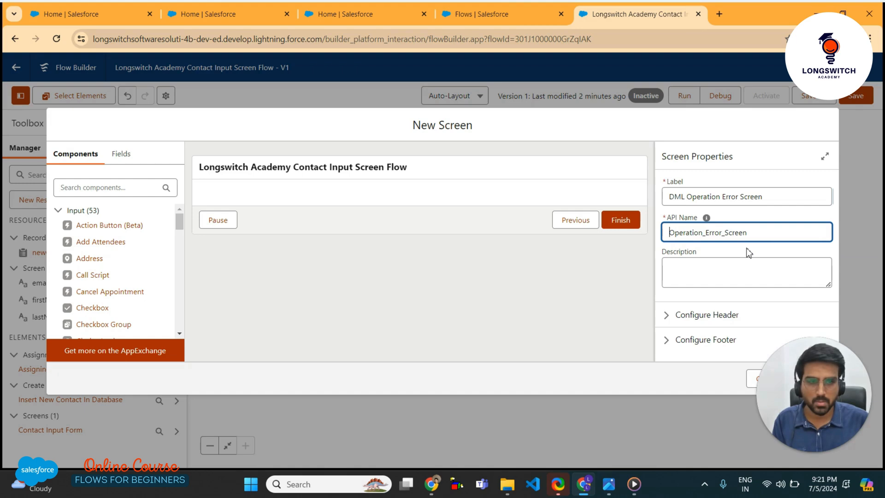
pyautogui.write('dml')
pyautogui.press('Right')
pyautogui.press('Right')
pyautogui.press('Right')
pyautogui.press('Right')
pyautogui.press('Right')
pyautogui.press('Right')
pyautogui.press('Right')
pyautogui.press('Right')
pyautogui.press('Right')
pyautogui.press('Delete')
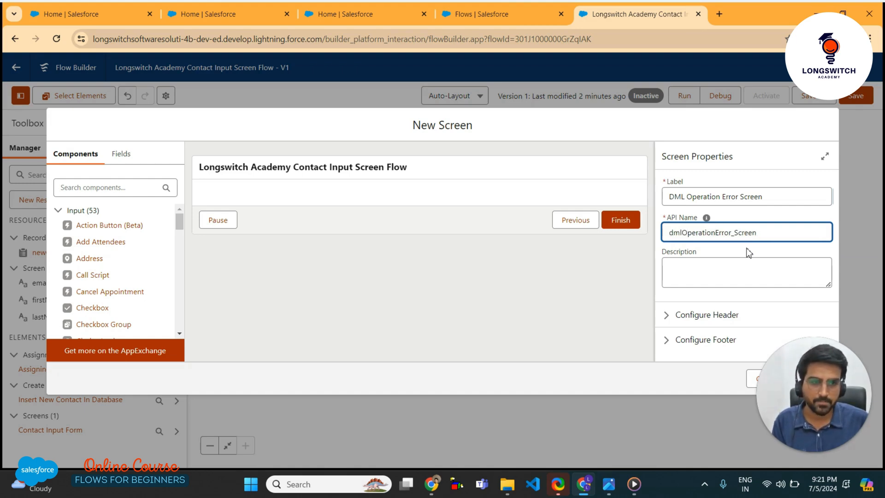
pyautogui.press('Right')
pyautogui.press('Right')
pyautogui.press('Right')
pyautogui.press('Right')
pyautogui.press('Right')
pyautogui.press('Delete')
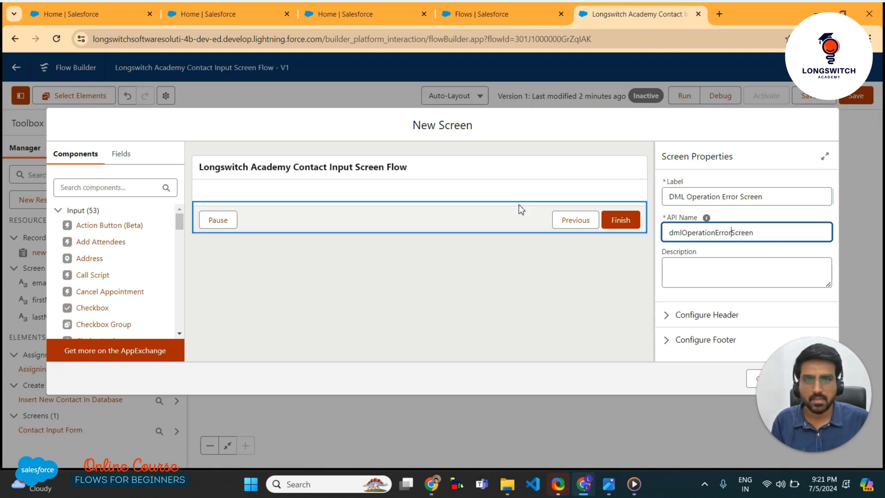
pyautogui.click(506, 191)
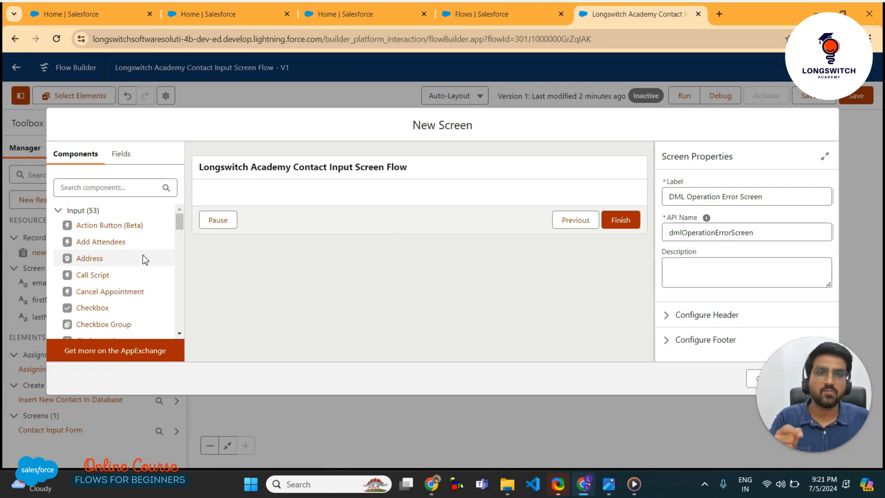
# Search components for 'disp' and drag a Display Text component onto the error screen
pyautogui.scroll(-3, 143, 256)
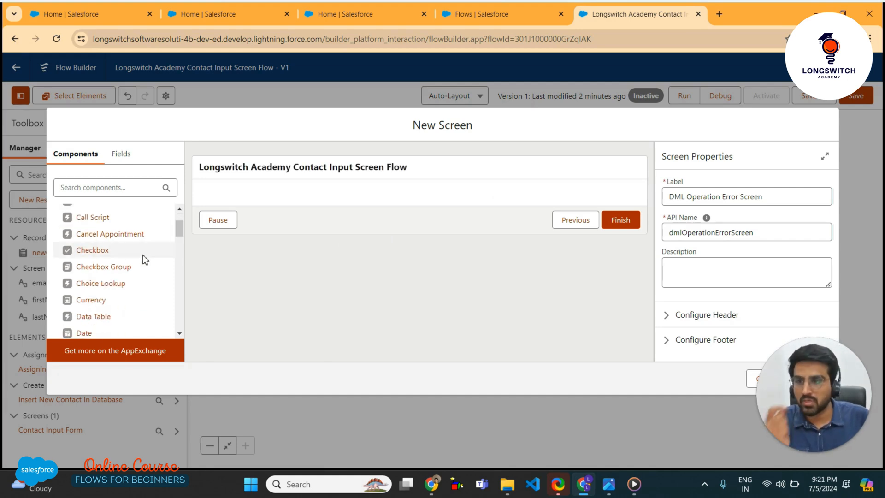
pyautogui.click(92, 189)
pyautogui.write('disp')
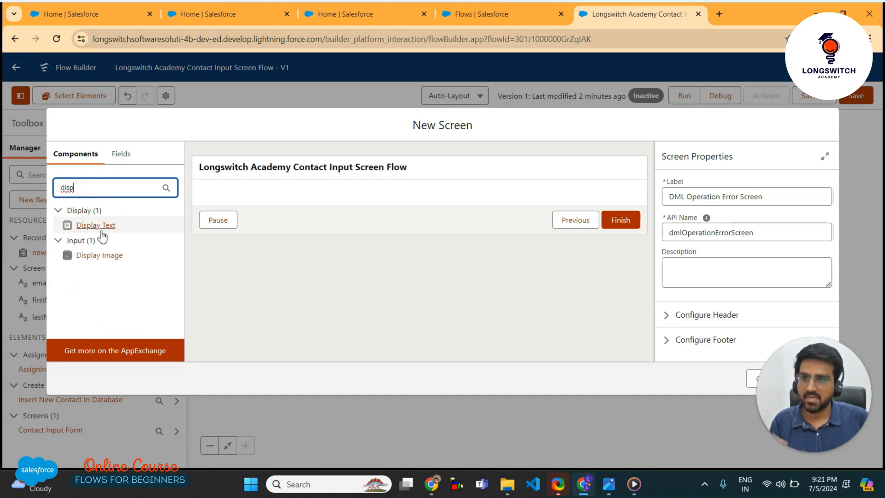
pyautogui.moveTo(95, 226); pyautogui.dragTo(260, 199)
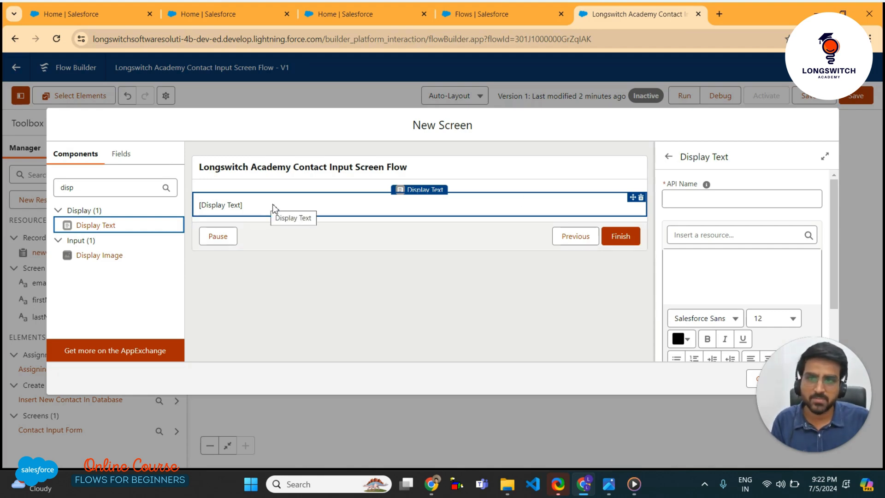
# Set the Display Text component's API name to errorMessageComponent
pyautogui.click(707, 196)
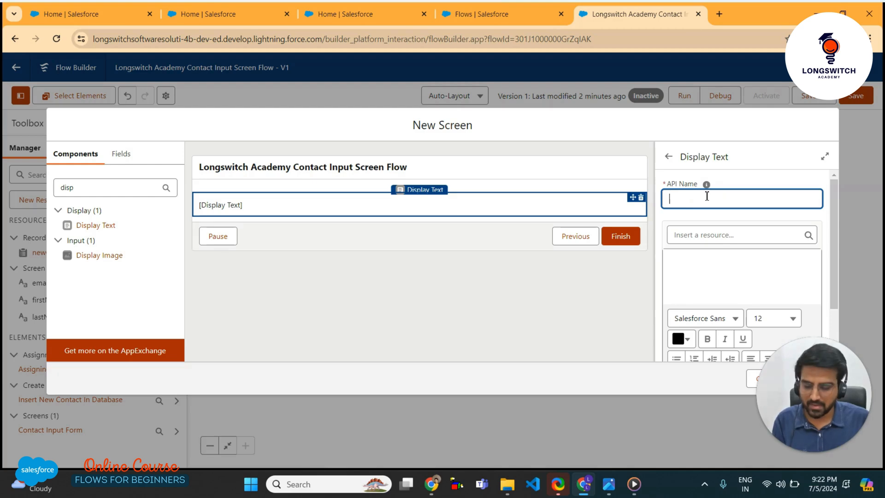
pyautogui.write('error')
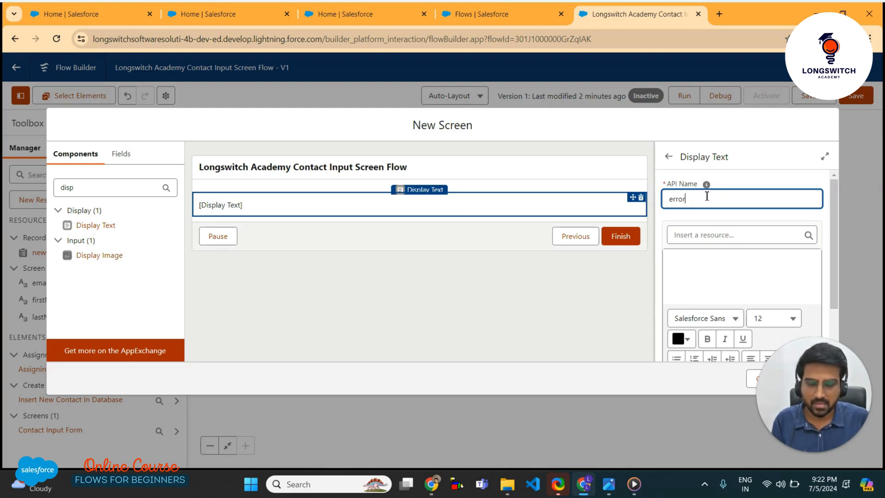
pyautogui.write('Messa')
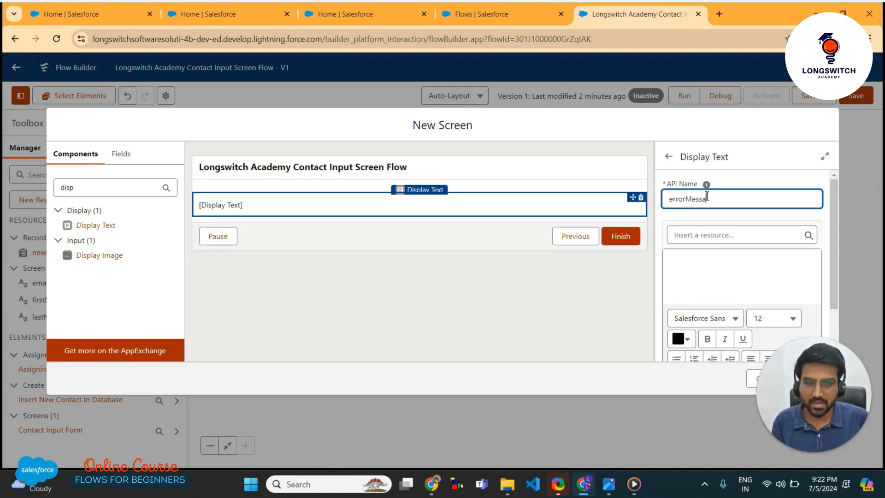
pyautogui.write('geComponent')
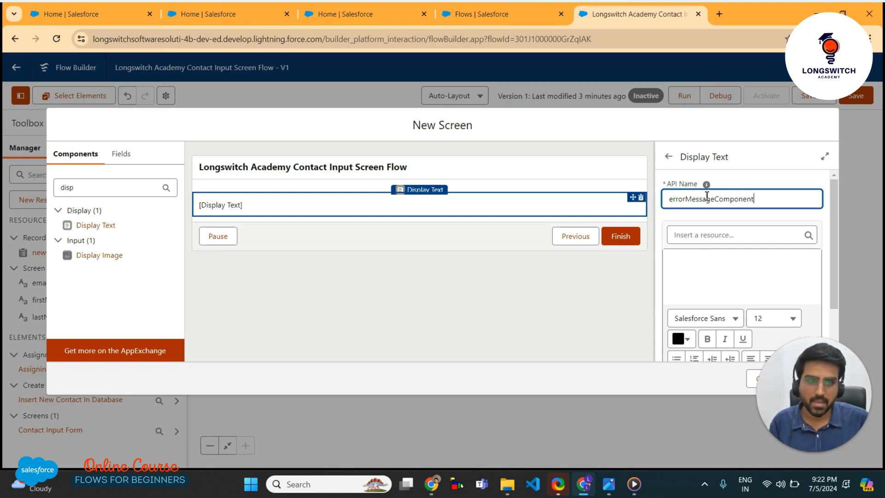
pyautogui.click(725, 268)
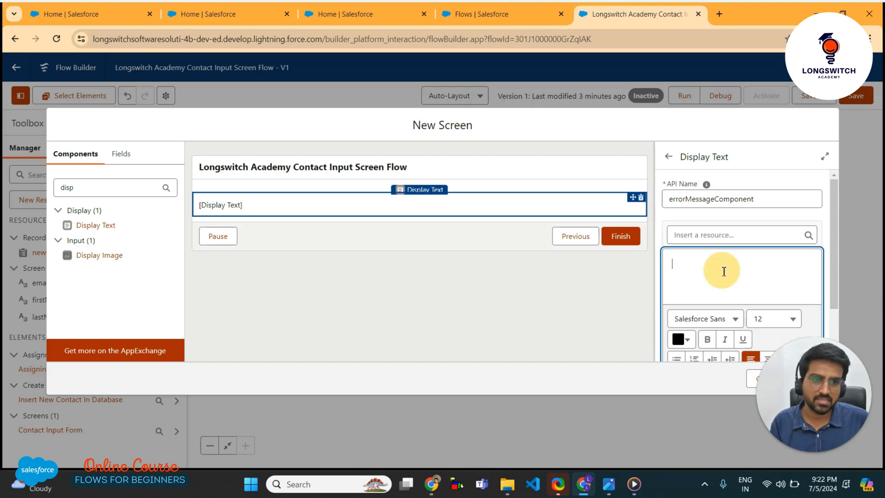
pyautogui.scroll(-1, 723, 271)
pyautogui.scroll(1, 725, 271)
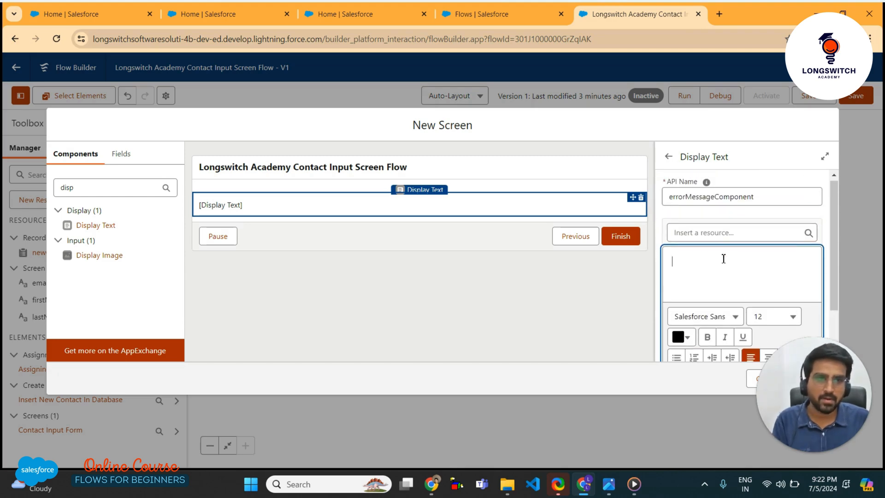
# Insert the {!$Flow.FaultMessage} global variable into the errorMessageComponent message
pyautogui.click(717, 236)
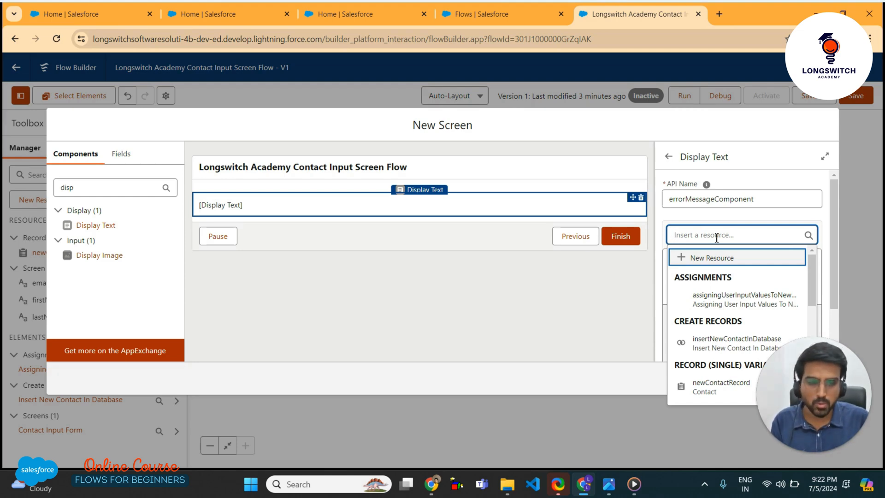
pyautogui.write('fl')
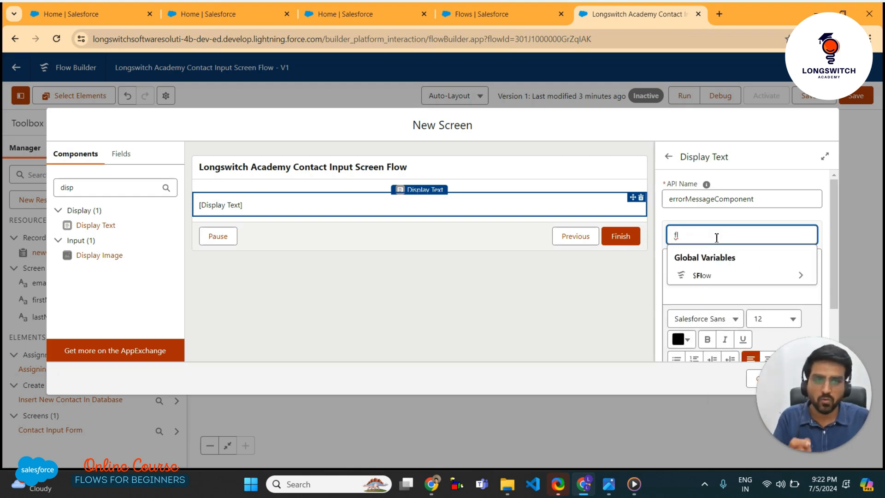
pyautogui.click(777, 279)
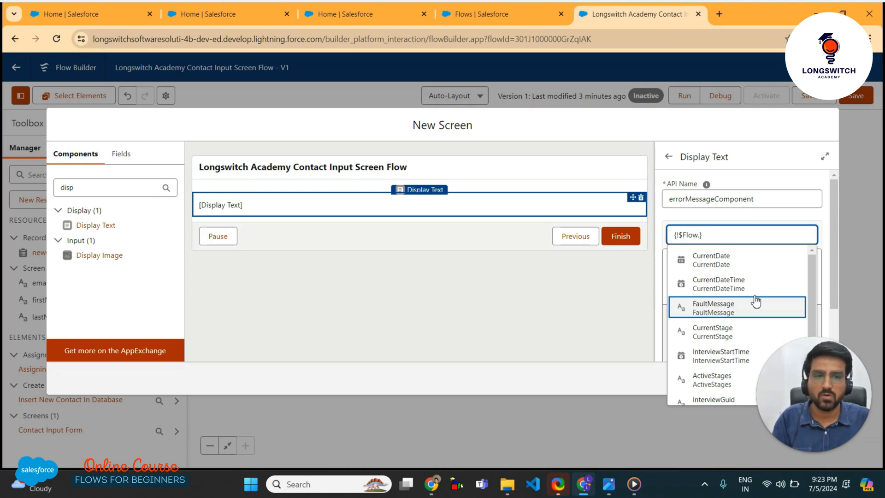
pyautogui.scroll(-1, 756, 304)
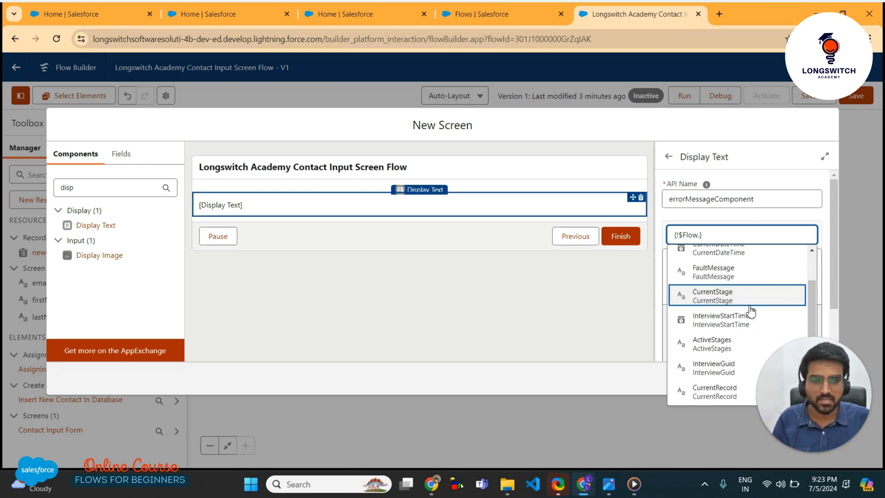
pyautogui.scroll(1, 750, 311)
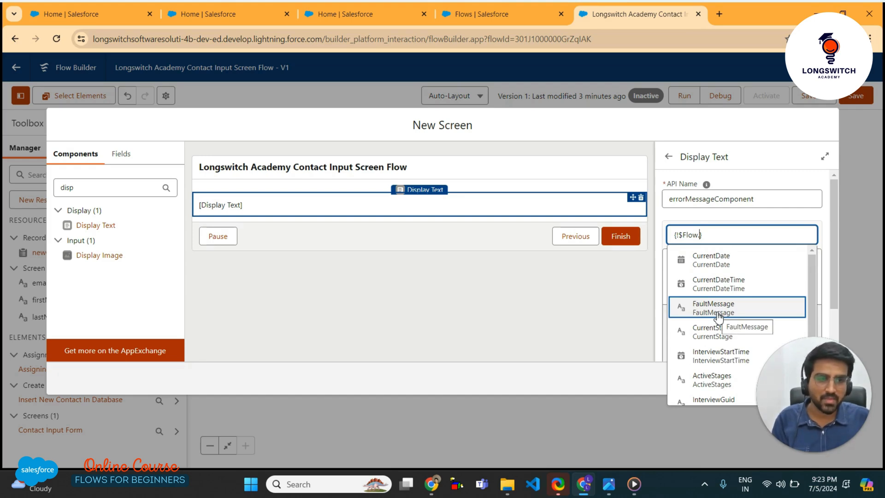
pyautogui.click(719, 315)
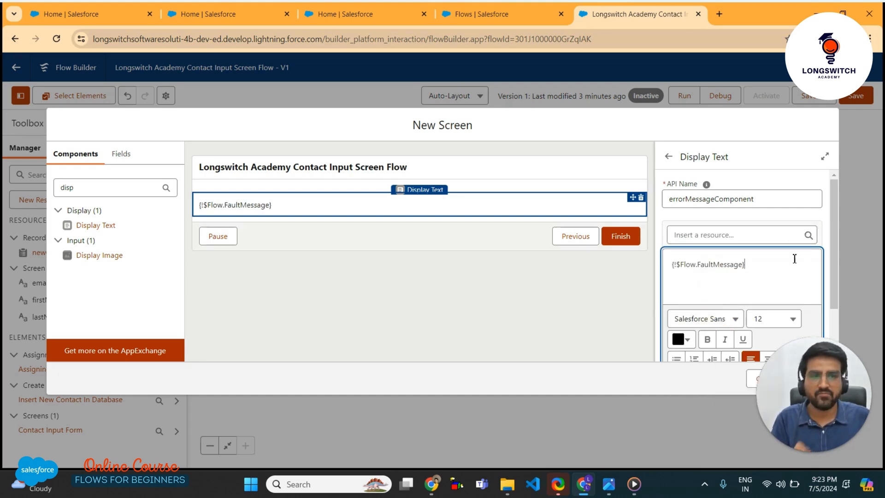
pyautogui.scroll(-1, 794, 259)
pyautogui.scroll(-1, 781, 243)
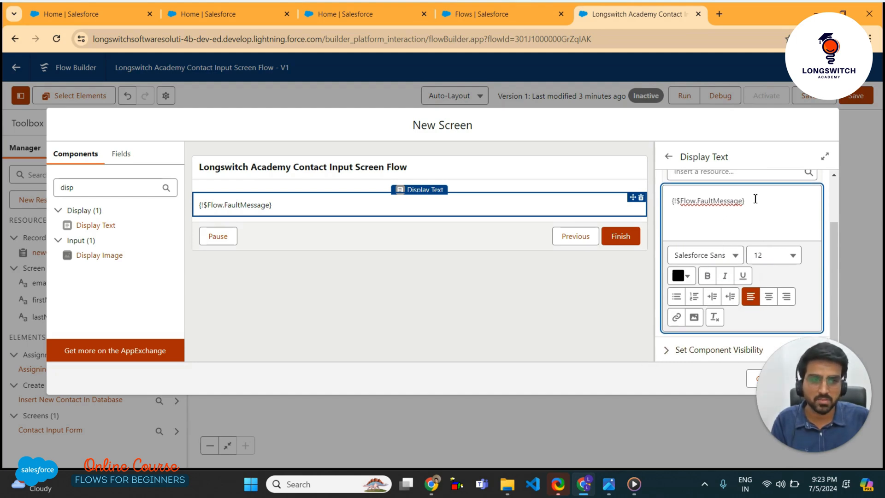
# Colour the {!$Flow.FaultMessage} text red (#D72323)
pyautogui.moveTo(752, 204); pyautogui.dragTo(651, 204)
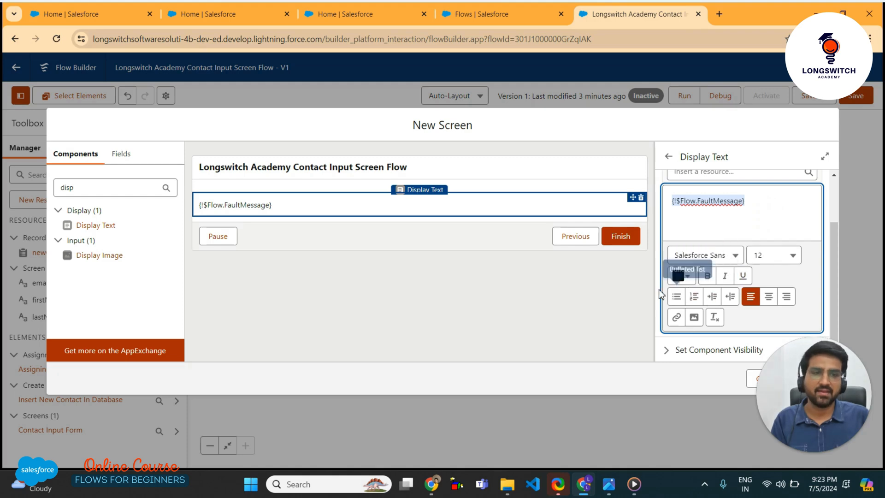
pyautogui.click(682, 276)
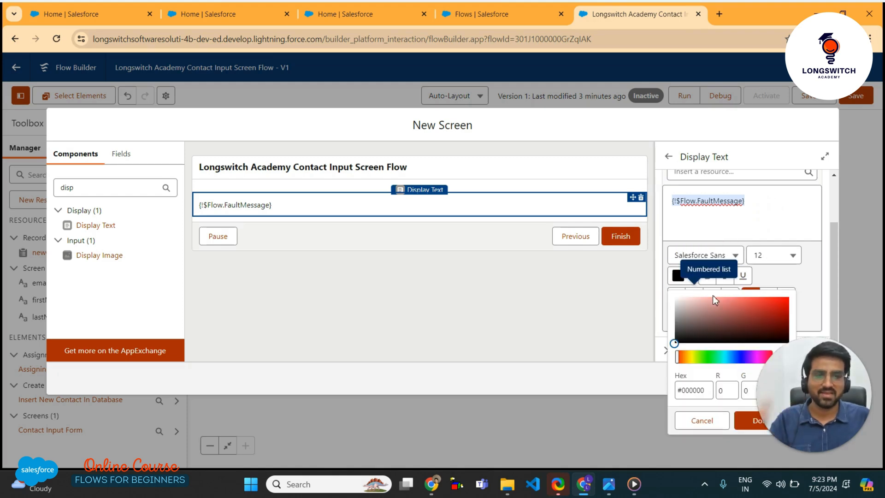
pyautogui.click(769, 305)
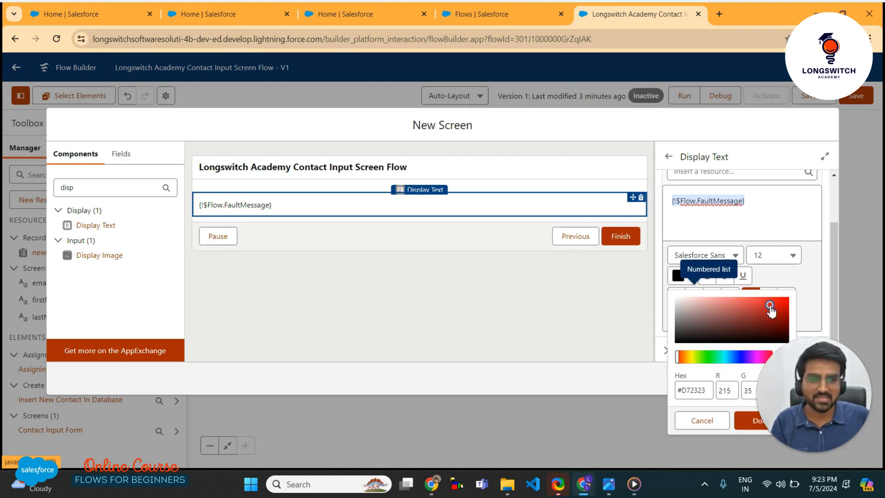
pyautogui.click(755, 420)
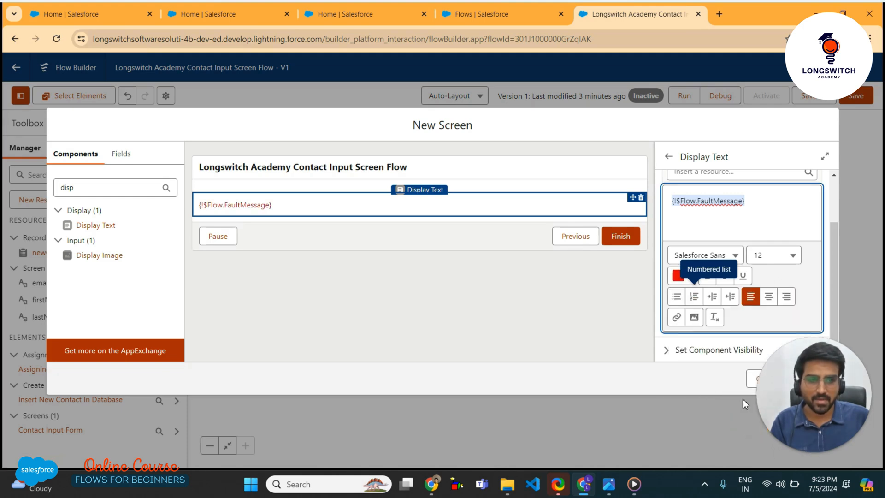
pyautogui.moveTo(795, 393); pyautogui.dragTo(696, 442)
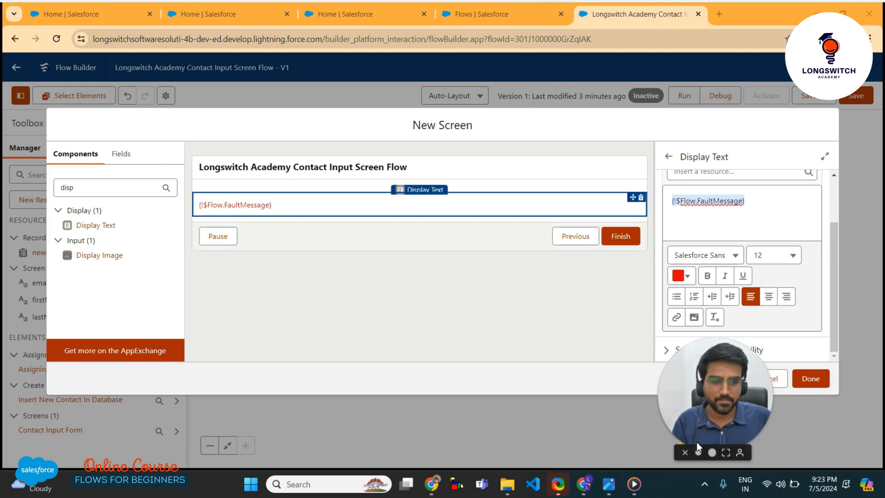
pyautogui.click(474, 184)
# Close the error screen editor and save the flow
pyautogui.click(823, 383)
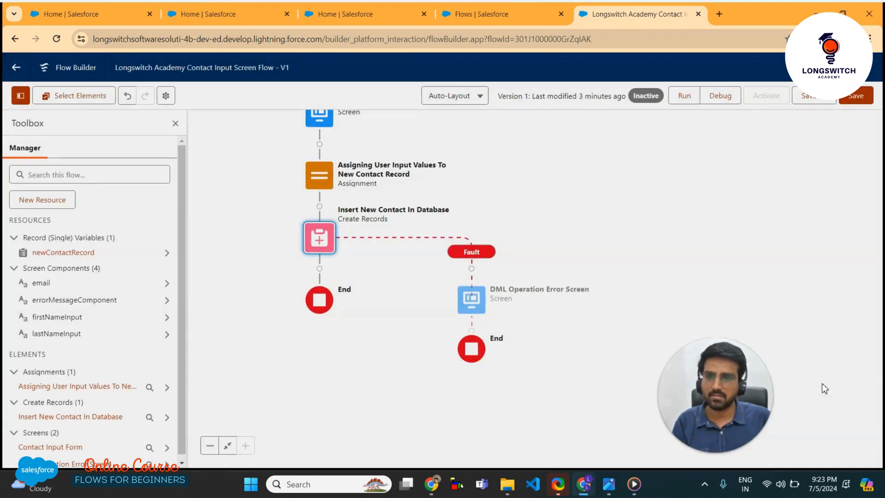
pyautogui.moveTo(715, 396); pyautogui.dragTo(805, 396)
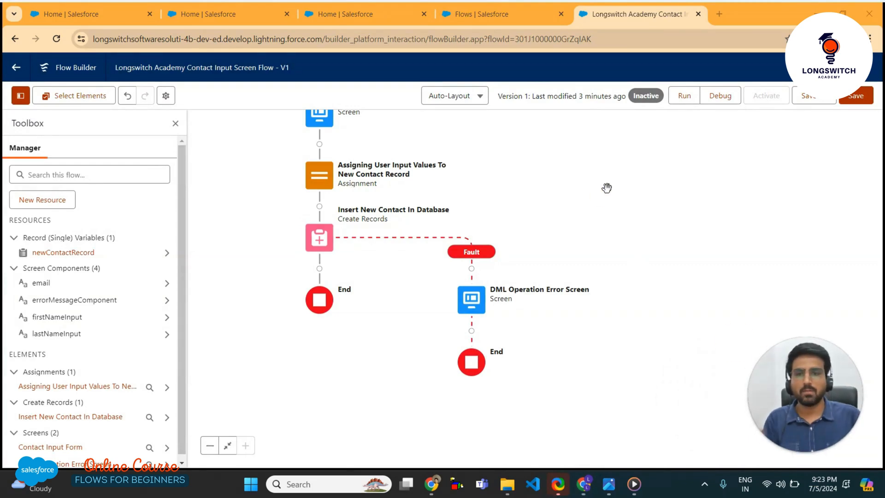
pyautogui.moveTo(608, 189); pyautogui.dragTo(619, 222)
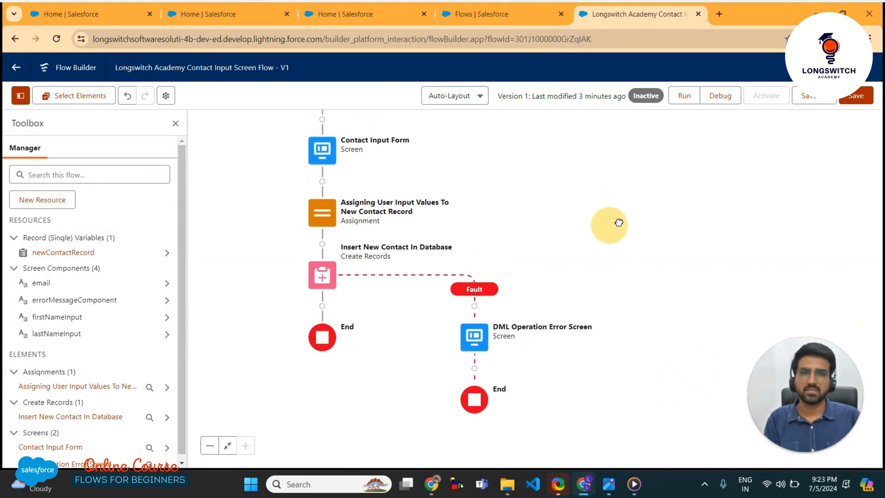
pyautogui.click(858, 98)
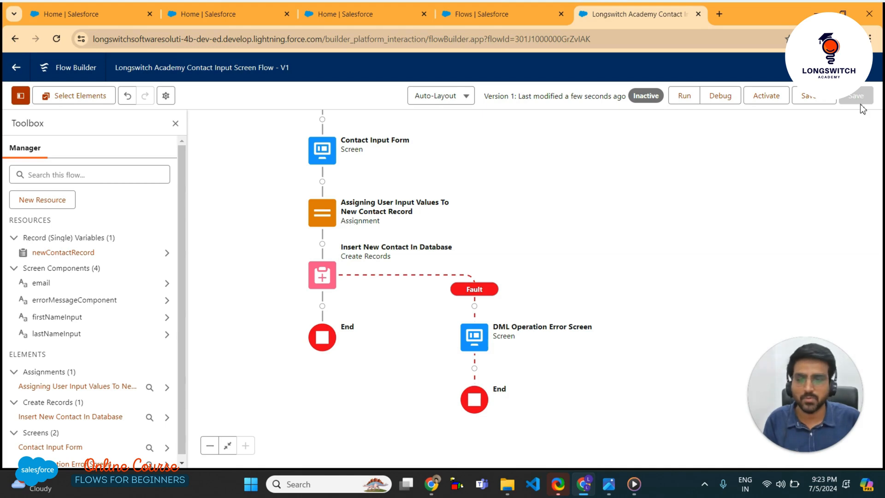
pyautogui.moveTo(571, 177); pyautogui.dragTo(578, 233)
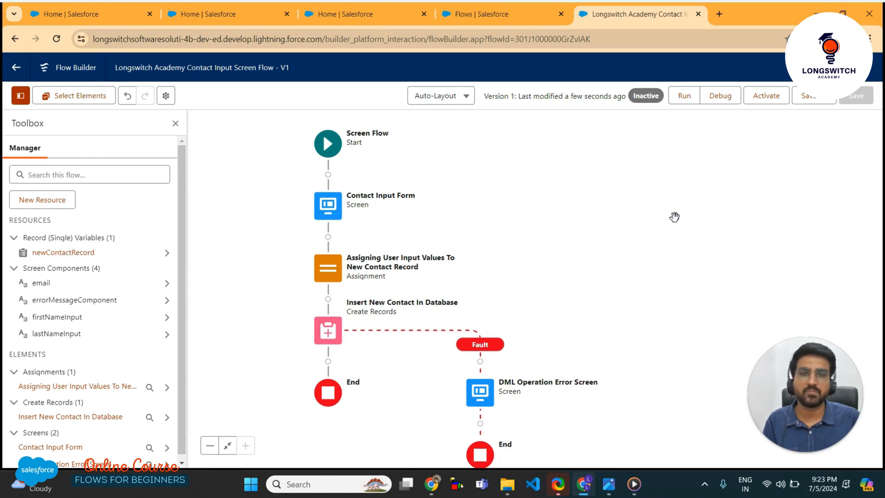
# Start a debug run of the flow using the default debug options
pyautogui.click(717, 103)
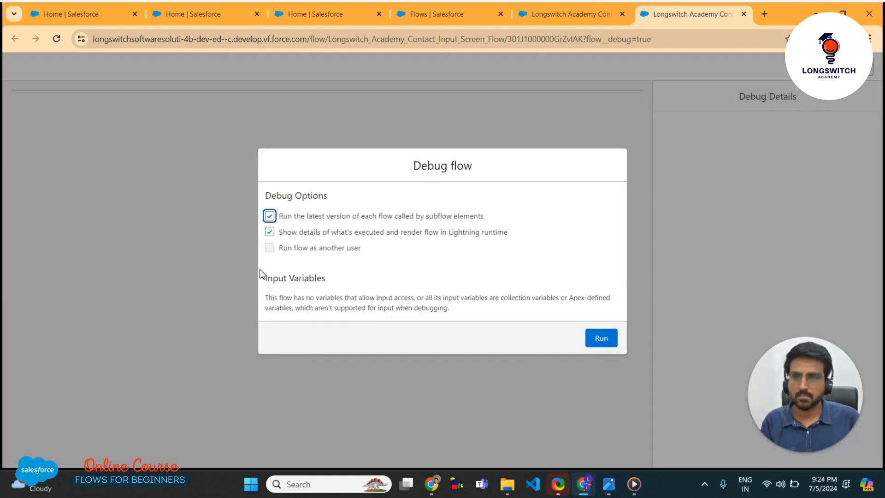
pyautogui.click(601, 340)
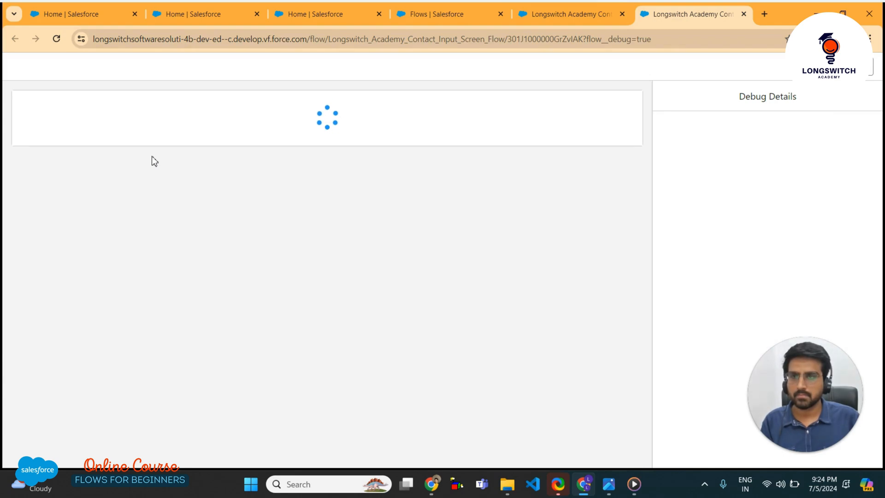
# Enter the contact's first and last name in the form and submit it
pyautogui.click(56, 142)
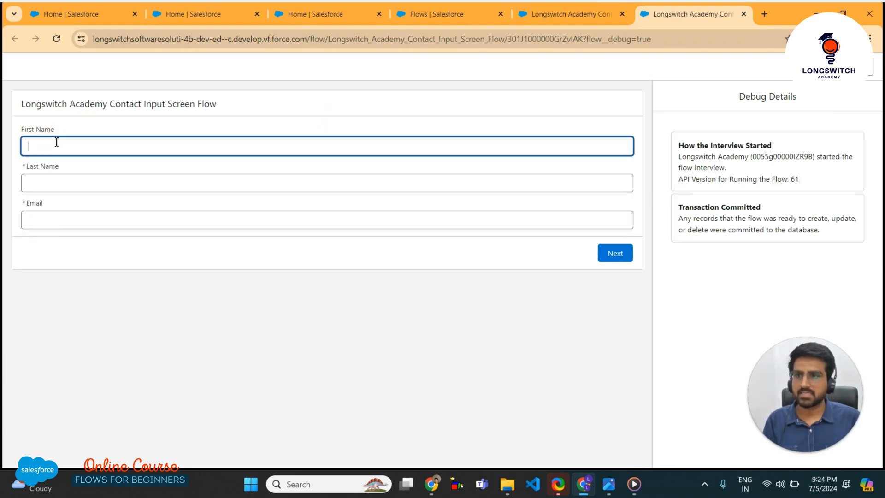
pyautogui.press('Tab')
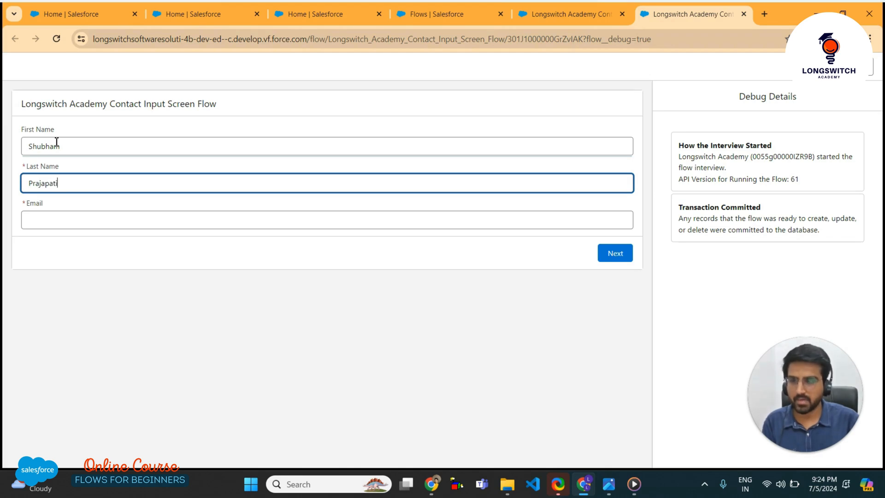
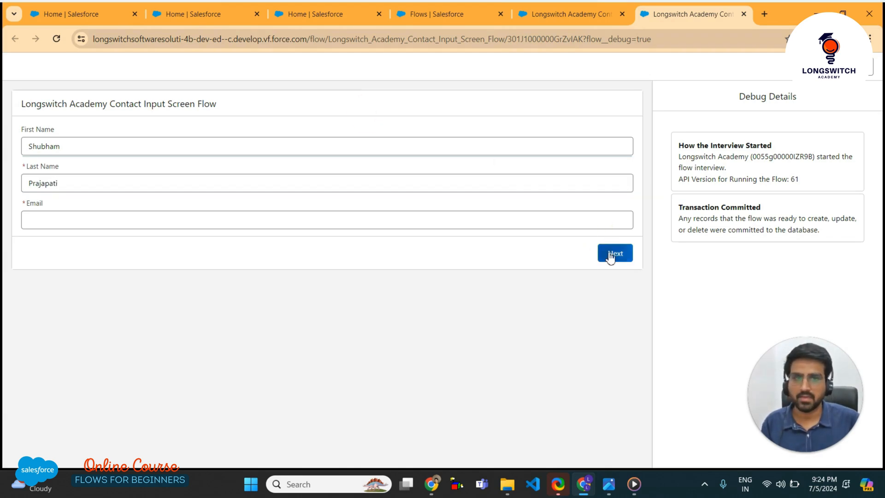
pyautogui.click(613, 253)
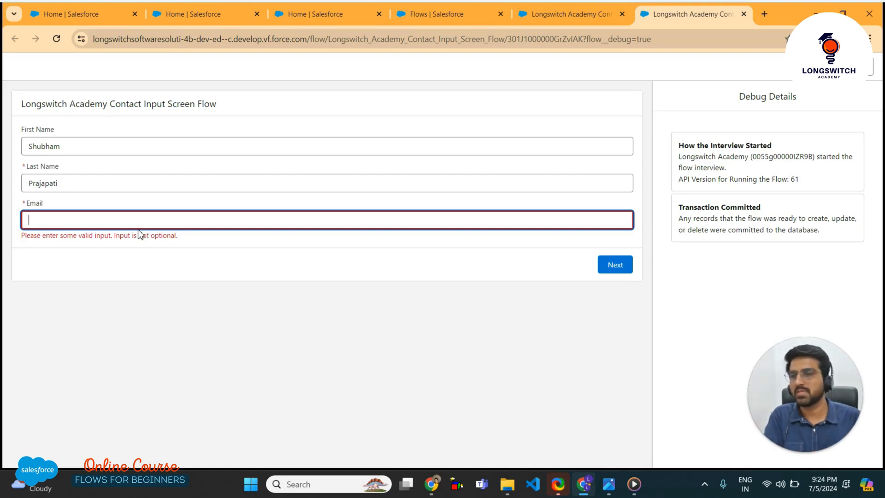
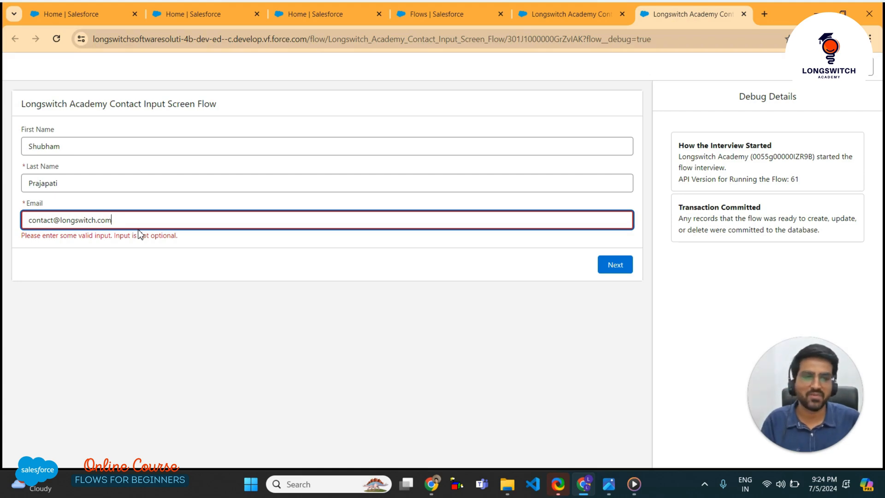
# Fill in the contact's e-mail and submit to finish the debug run
pyautogui.click(207, 255)
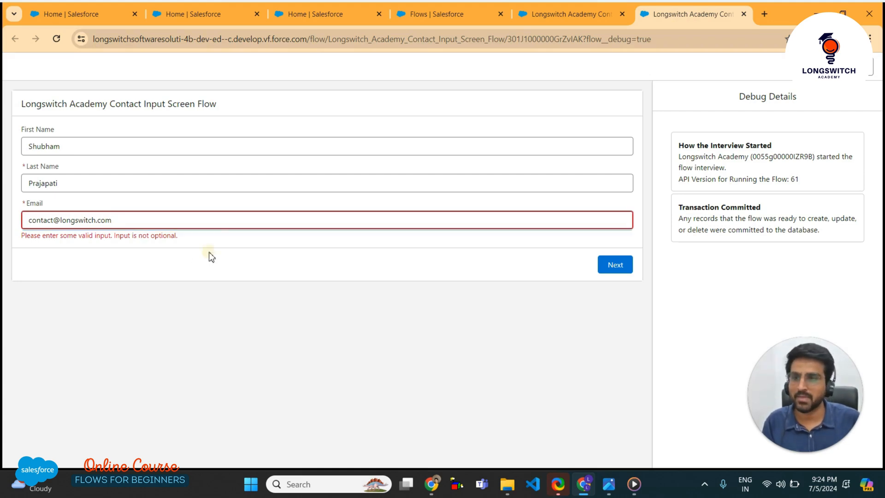
pyautogui.click(615, 271)
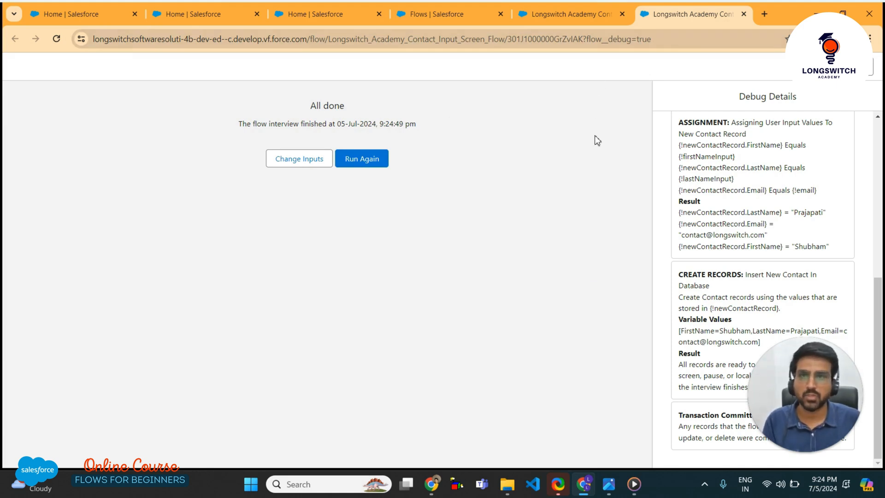
pyautogui.click(320, 13)
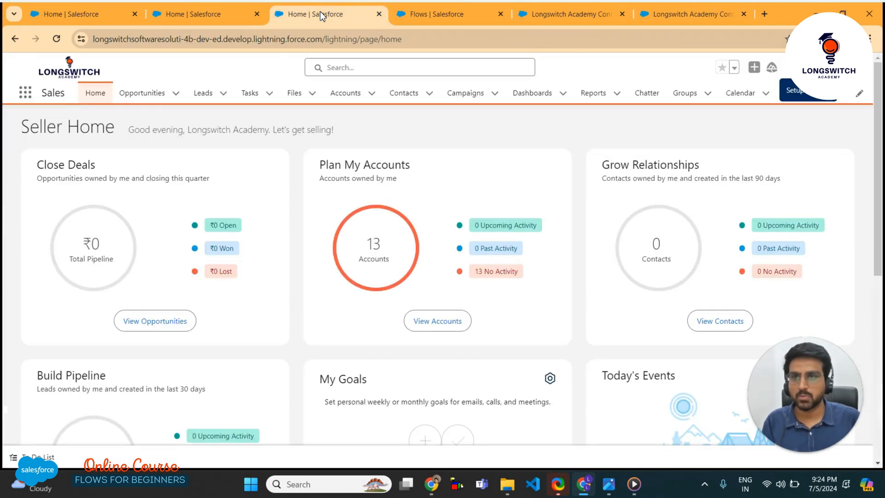
# Open the new contact from the Contacts list and view its Details tab
pyautogui.click(418, 100)
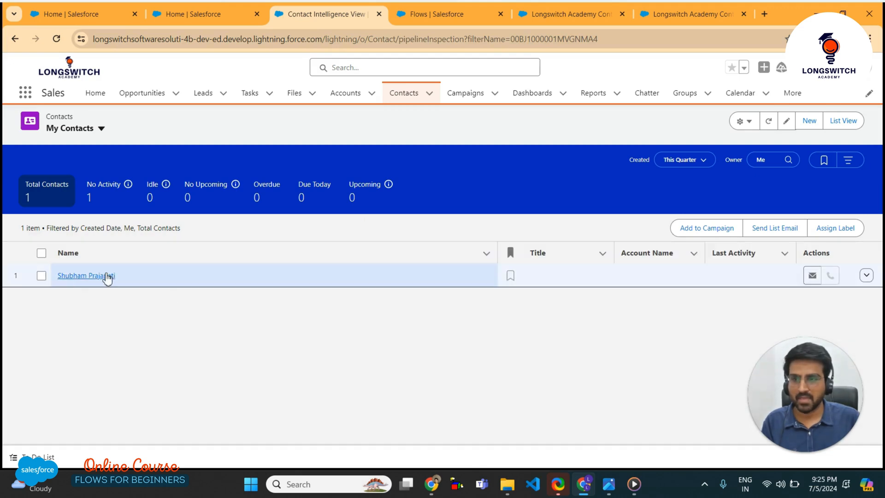
pyautogui.click(107, 277)
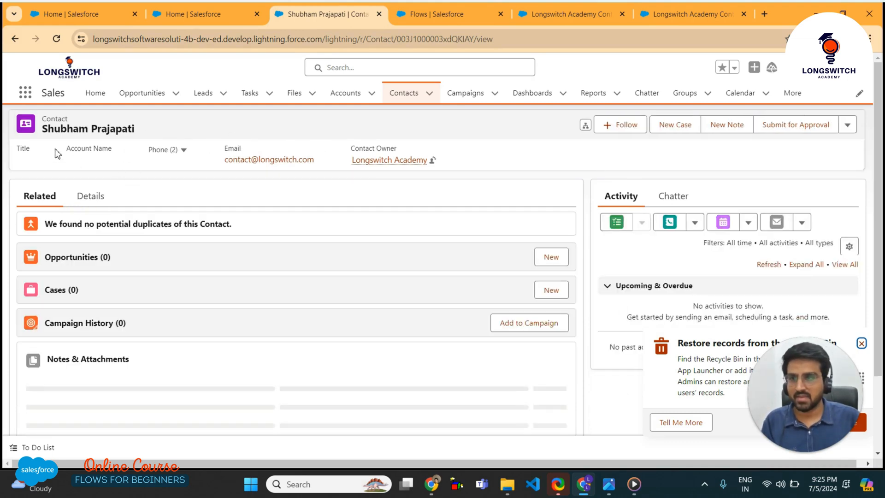
pyautogui.click(158, 121)
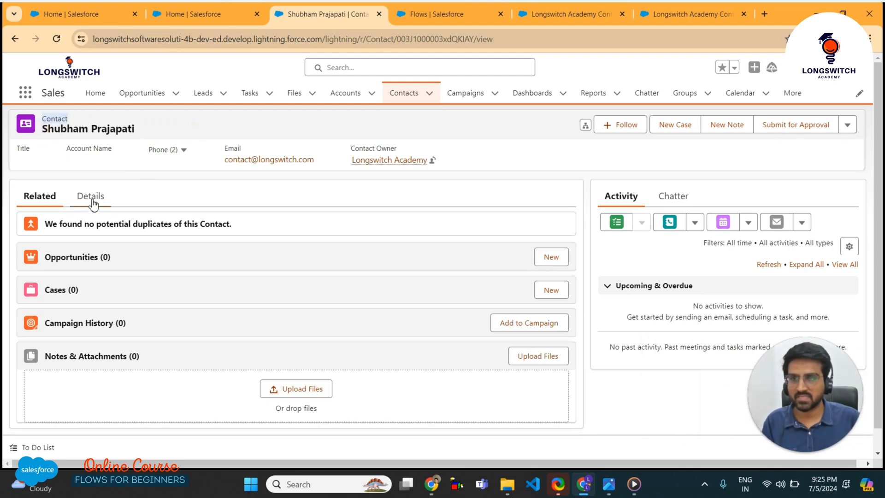
pyautogui.click(91, 201)
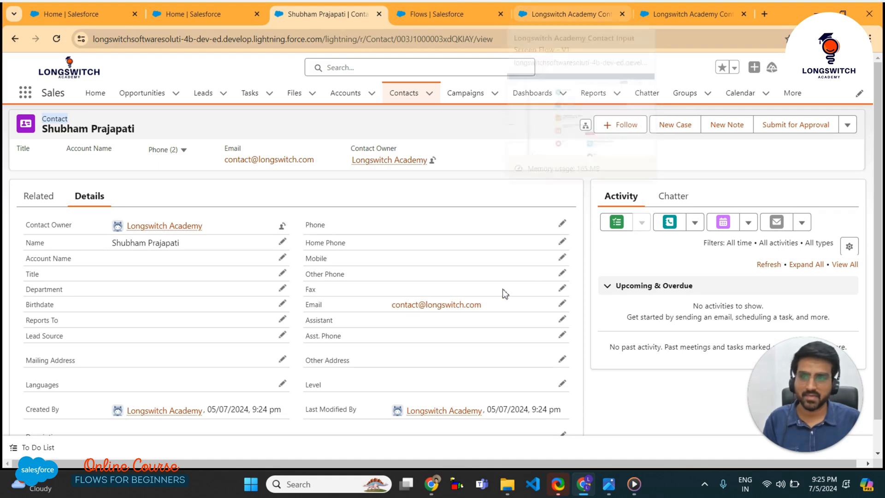
pyautogui.click(701, 10)
# Go back to the Flow Builder tab showing the contact input flow canvas
pyautogui.click(564, 17)
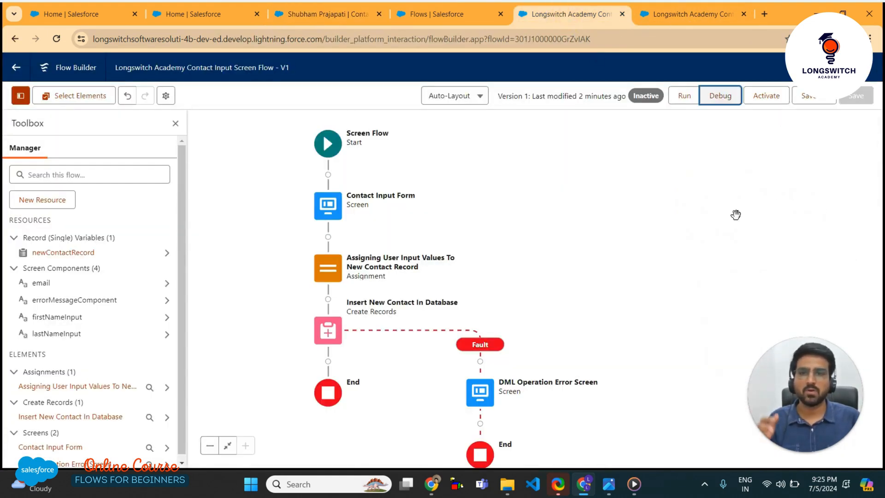